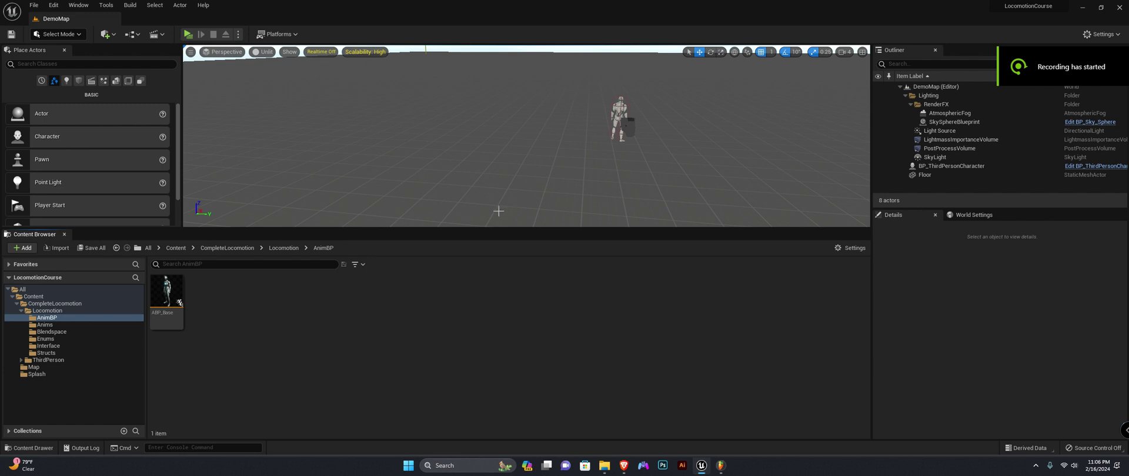
Tilt the DemoMap level view up to show the horizon.
right_click_drag(519, 130, 526, 116)
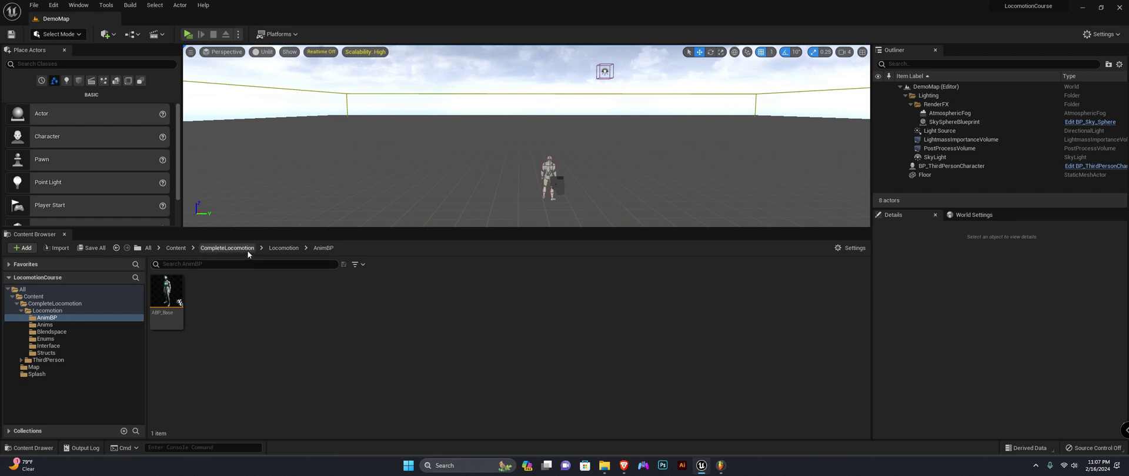
mouse_move(173, 293)
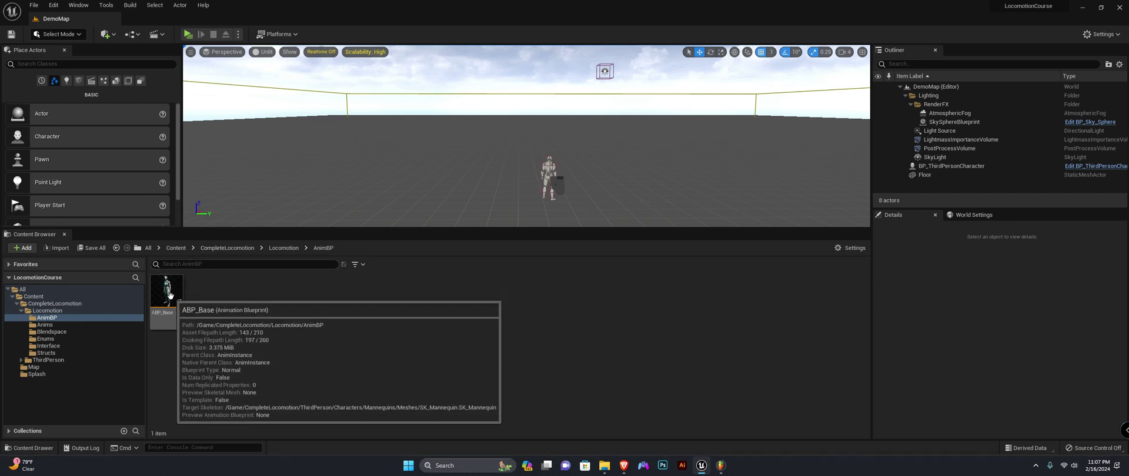
Open ABP_Base and, under Root Yaw Data, open the Process Turn Yaw Curve function.
double_click(171, 297)
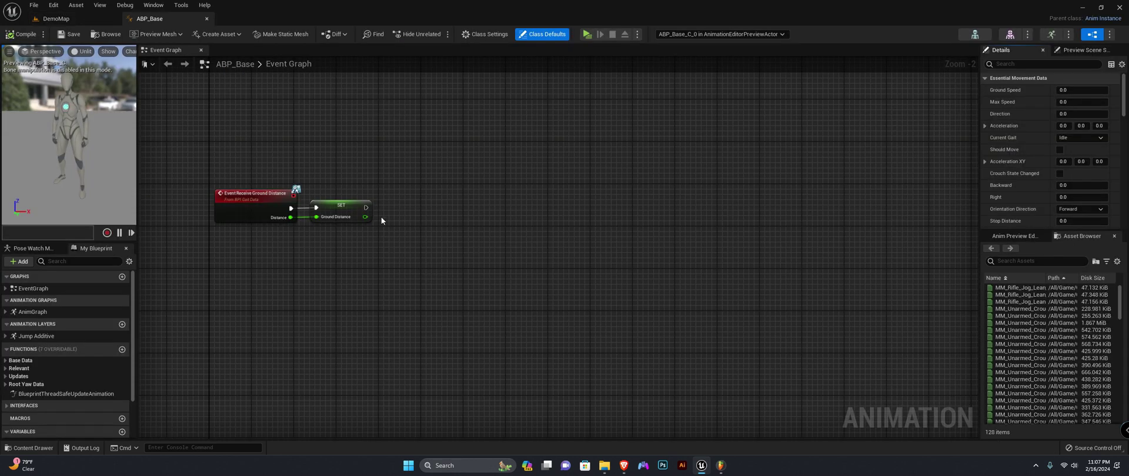
left_click(5, 384)
scroll(80, 400, "down", 3)
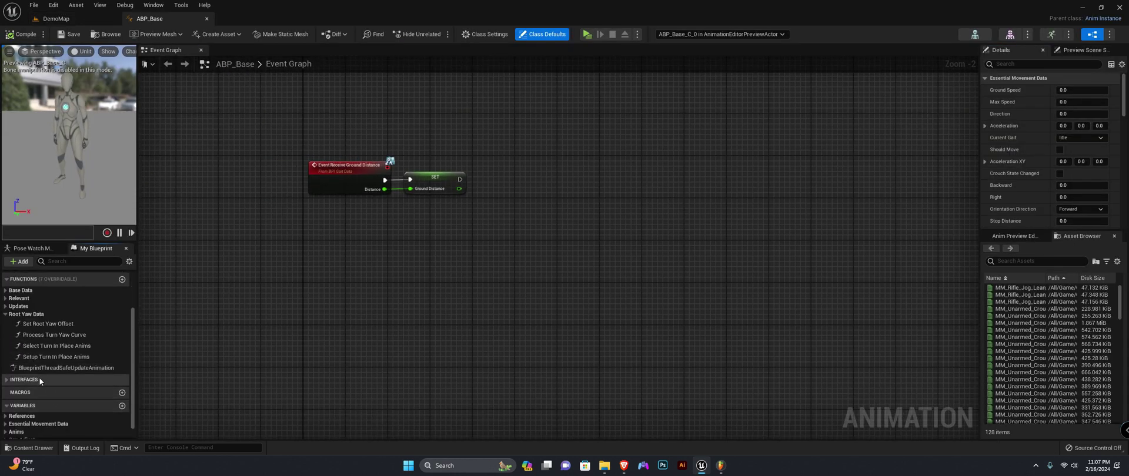
left_click(5, 315)
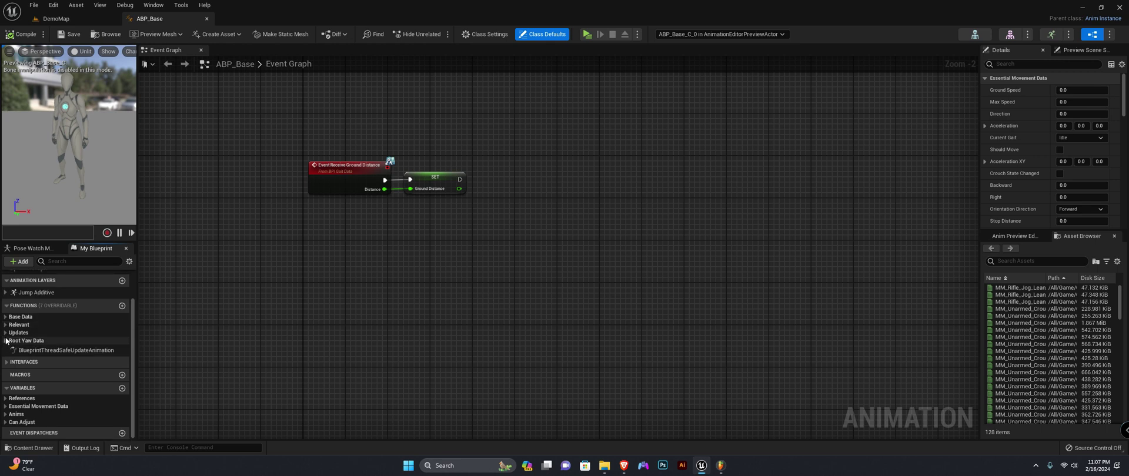
left_click(6, 336)
left_click(6, 336)
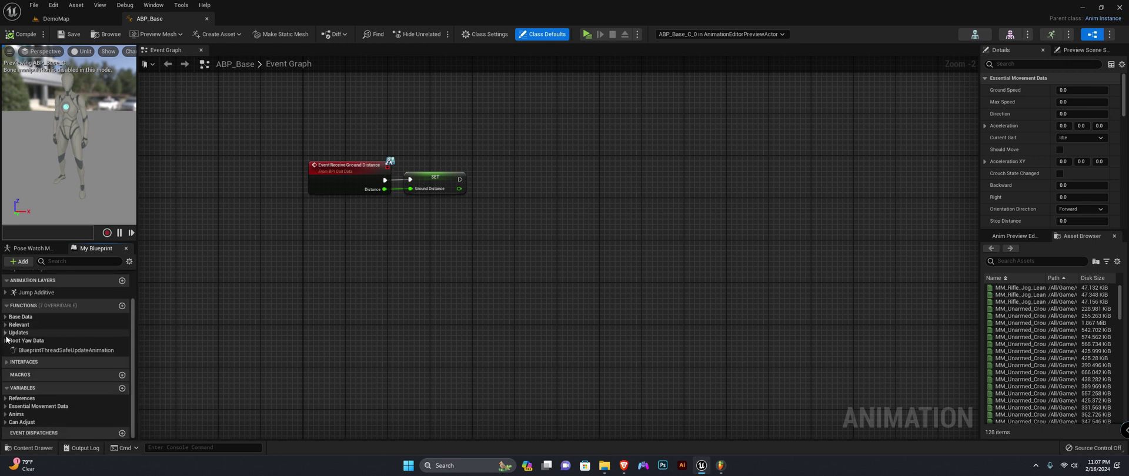
left_click(6, 326)
left_click(5, 324)
left_click(5, 340)
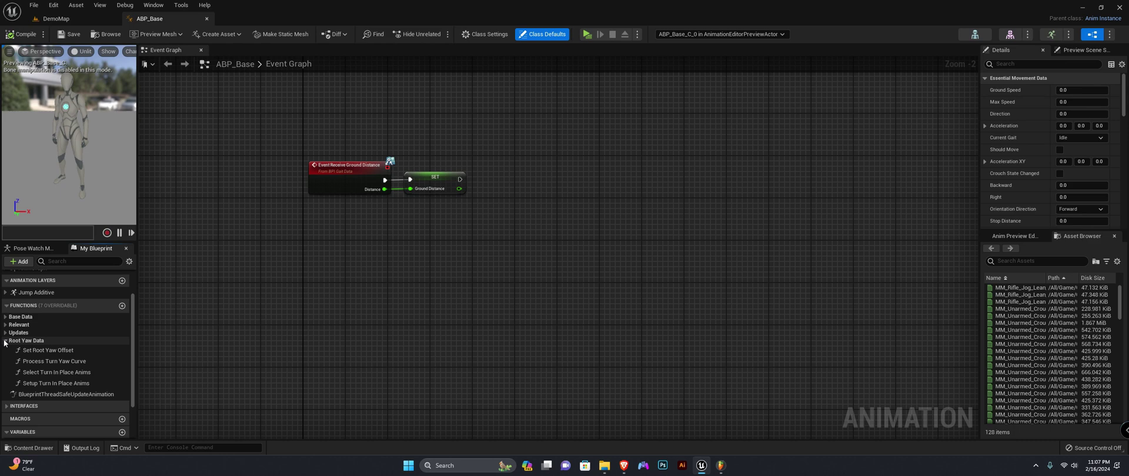
double_click(61, 362)
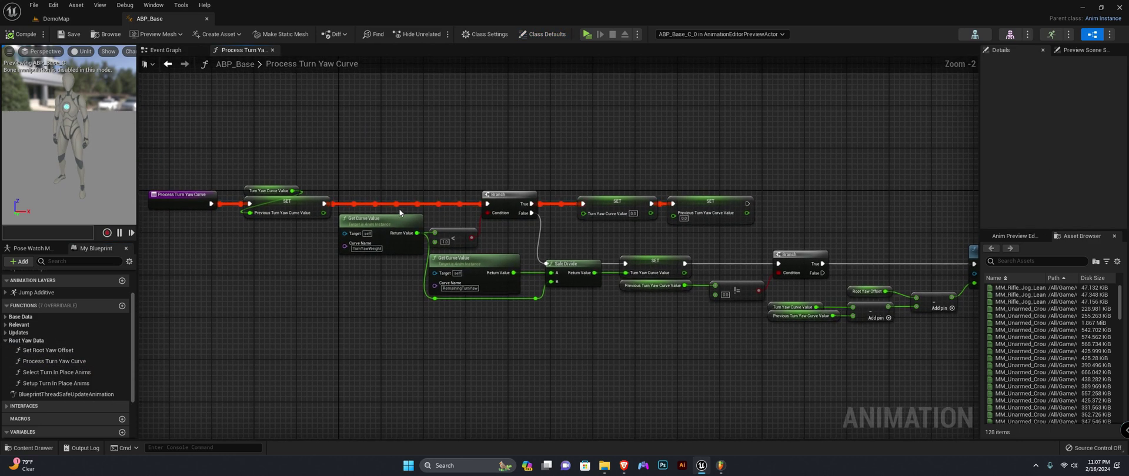
Inspect the curve names on the TurnYawWeight and RemainingTurnYaw Get Curve Value nodes.
left_click(412, 171)
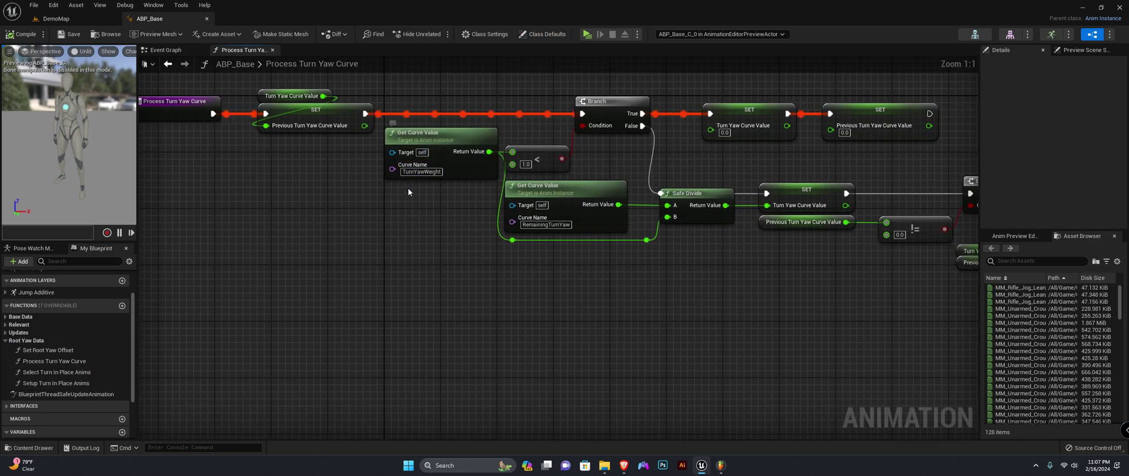
left_click(548, 228)
left_click(531, 250)
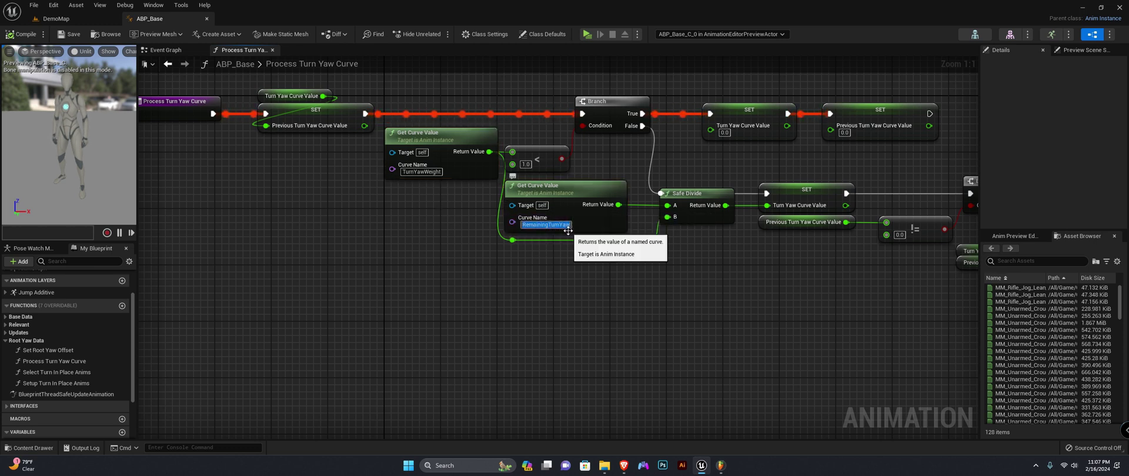
left_click(538, 296)
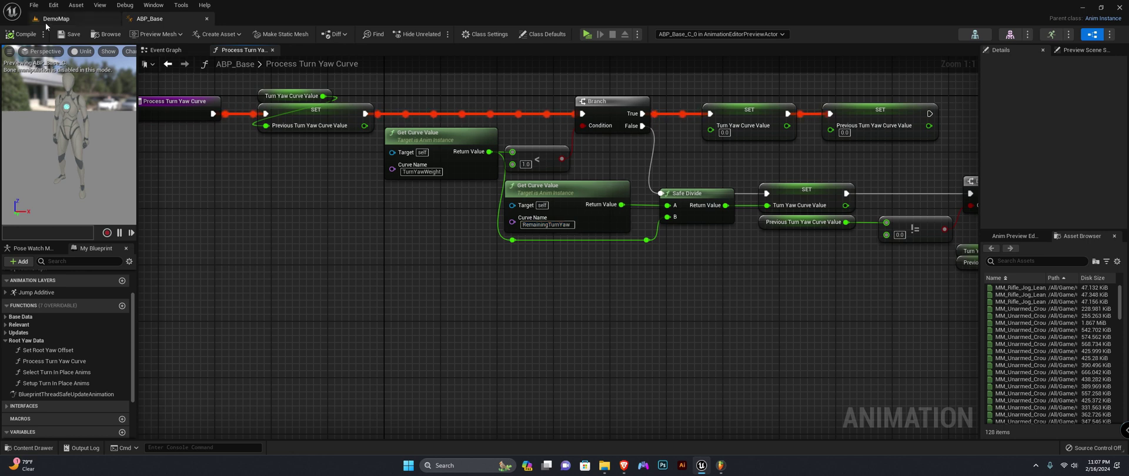
Back in DemoMap, open MM_Unarmed_TurnRight_180 from the Anims folder and dock its editor.
left_click(66, 21)
left_click(253, 331)
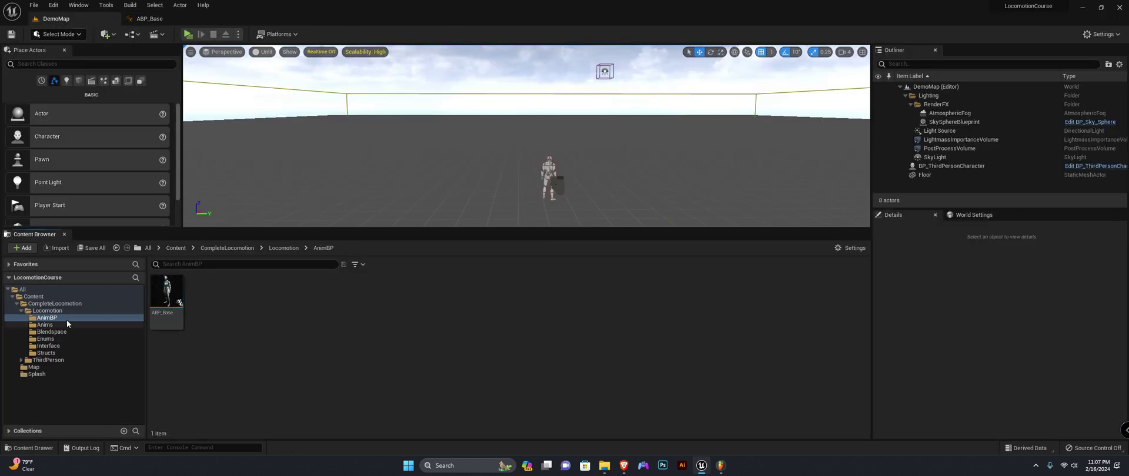
left_click(65, 325)
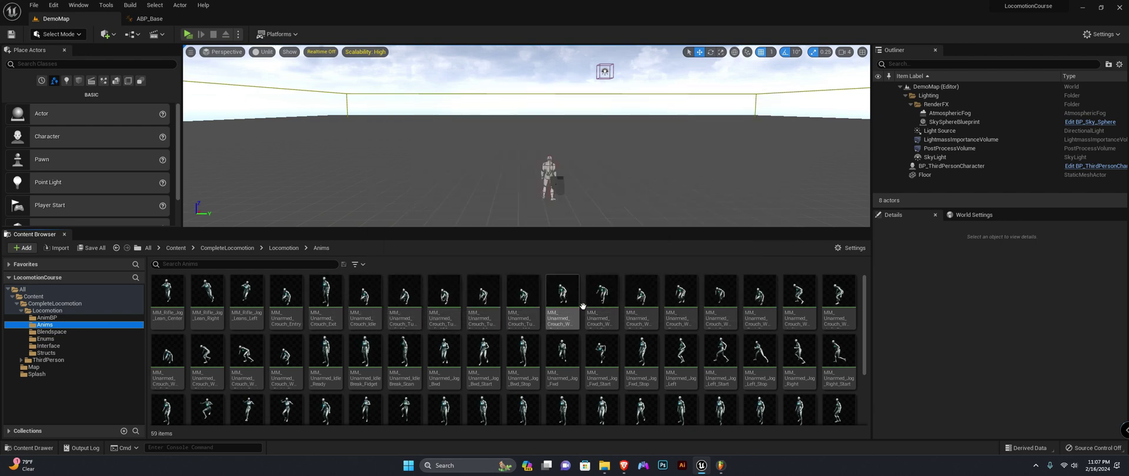
scroll(553, 325, "down", 2)
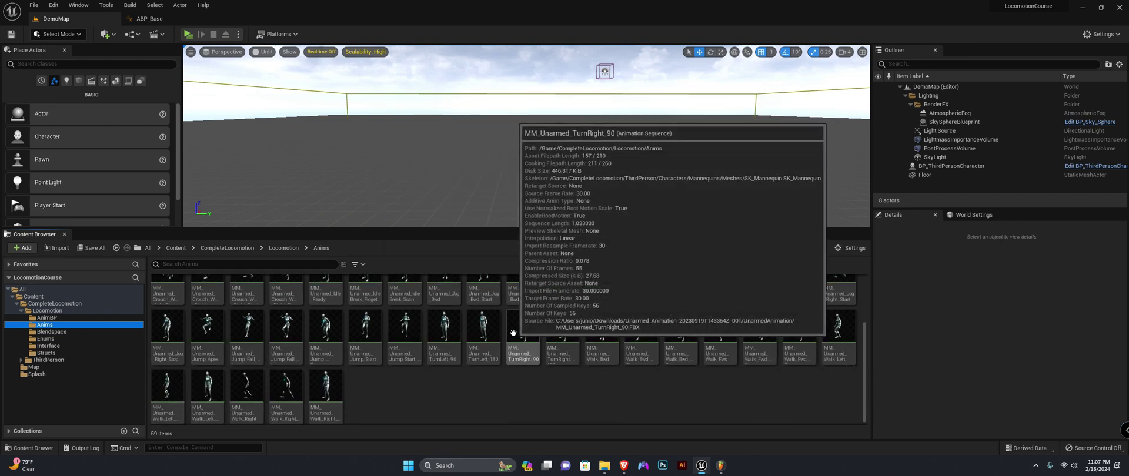
left_click(576, 330)
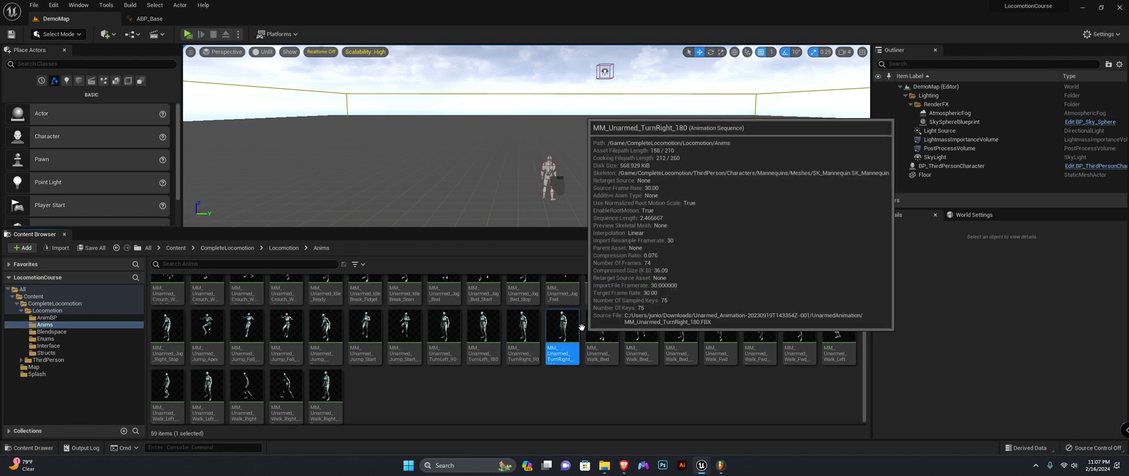
double_click(579, 327)
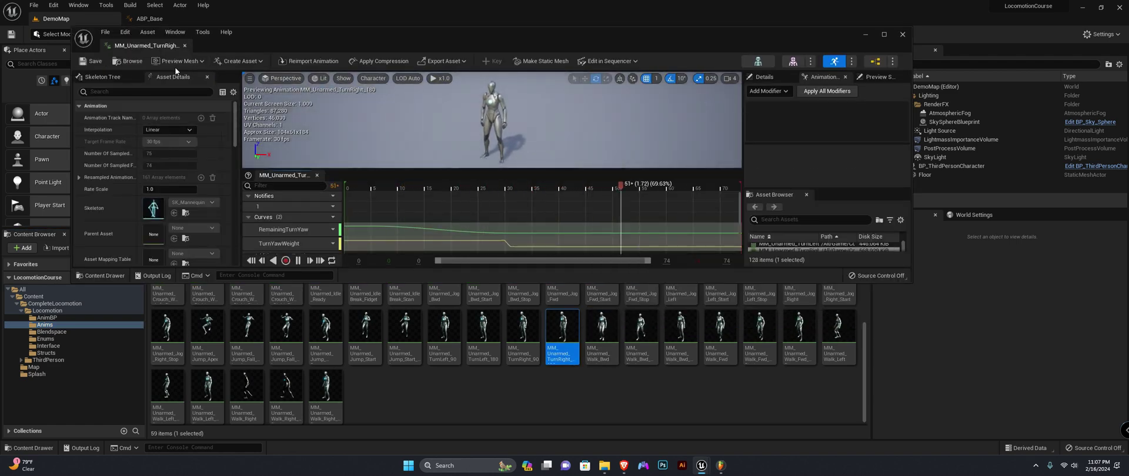
left_click_drag(147, 46, 217, 24)
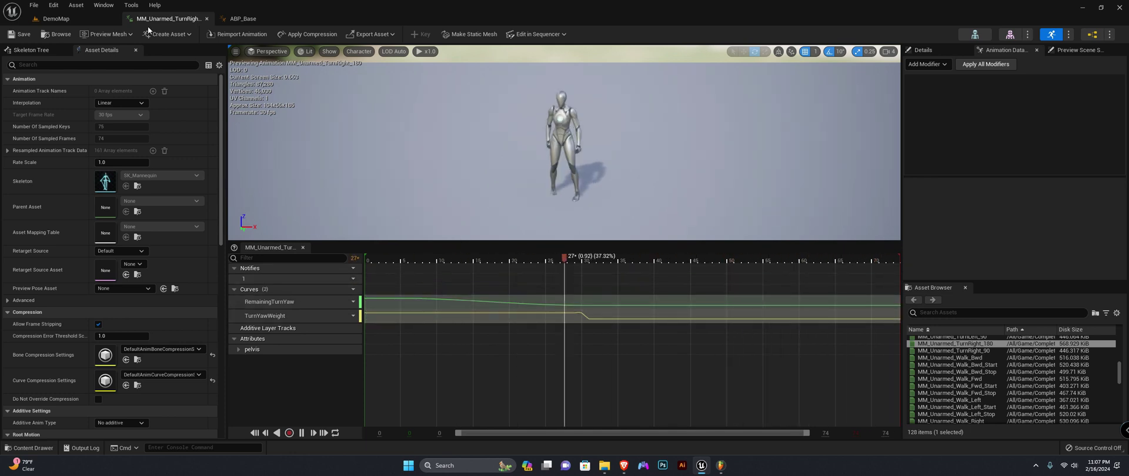
Browse to the four turn-in-place animations and add a MotionExtractorModifier to them.
key("ctrl+b")
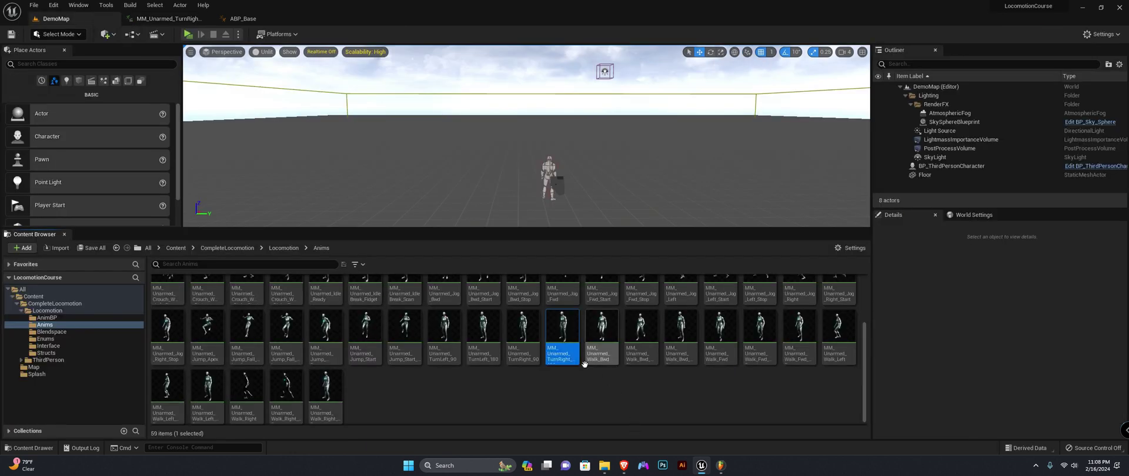
left_click(445, 333, "shift")
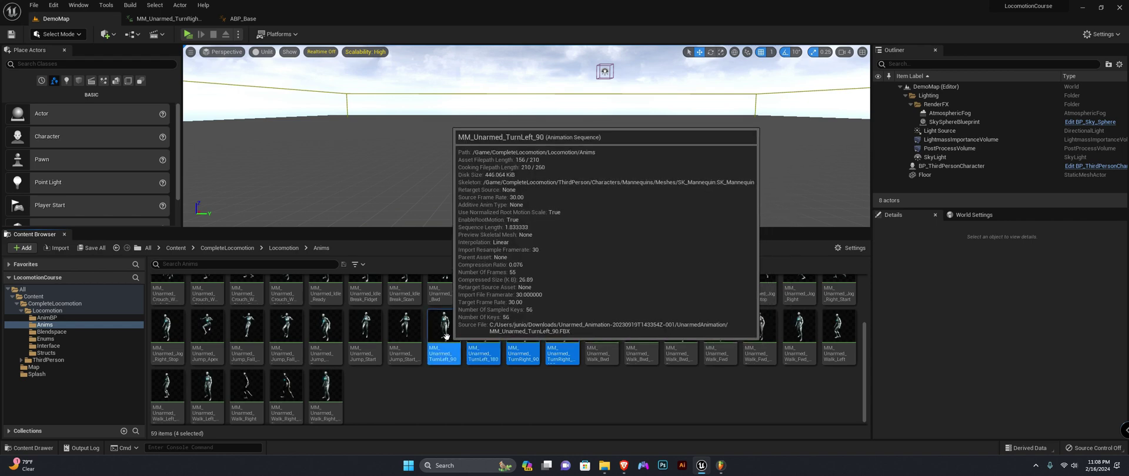
right_click(445, 336)
mouse_move(505, 73)
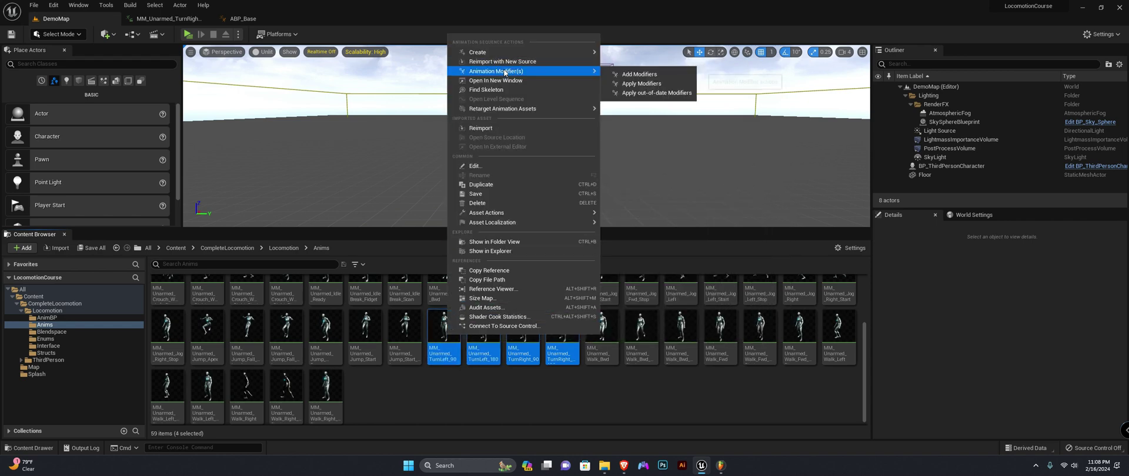
left_click(639, 74)
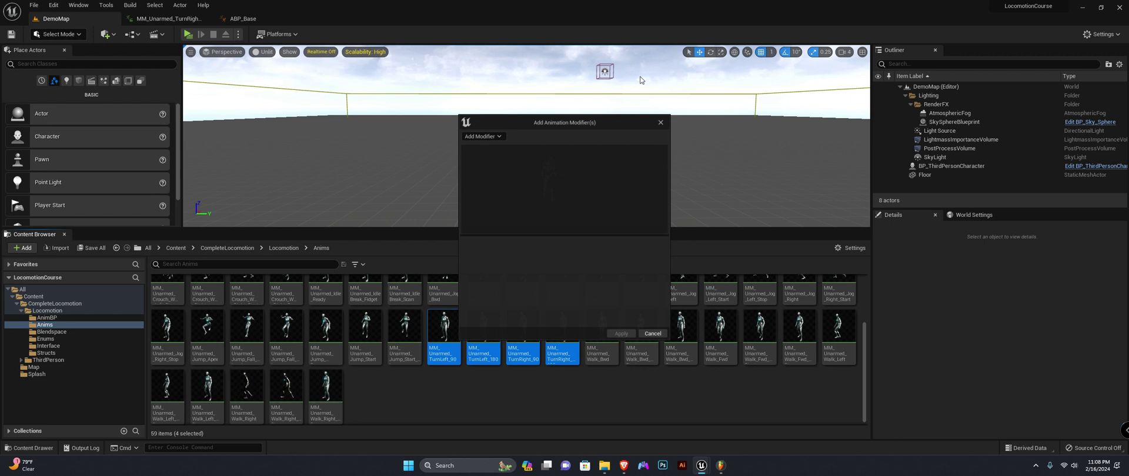
left_click(490, 133)
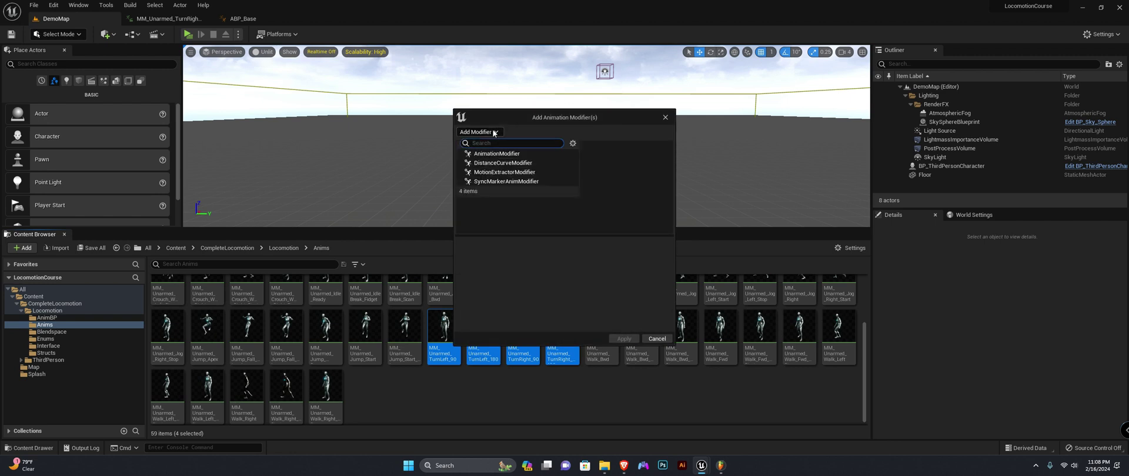
left_click(516, 172)
Set the motion extractor's Motion Type to Rotation and Axis to Z.
left_click(522, 147)
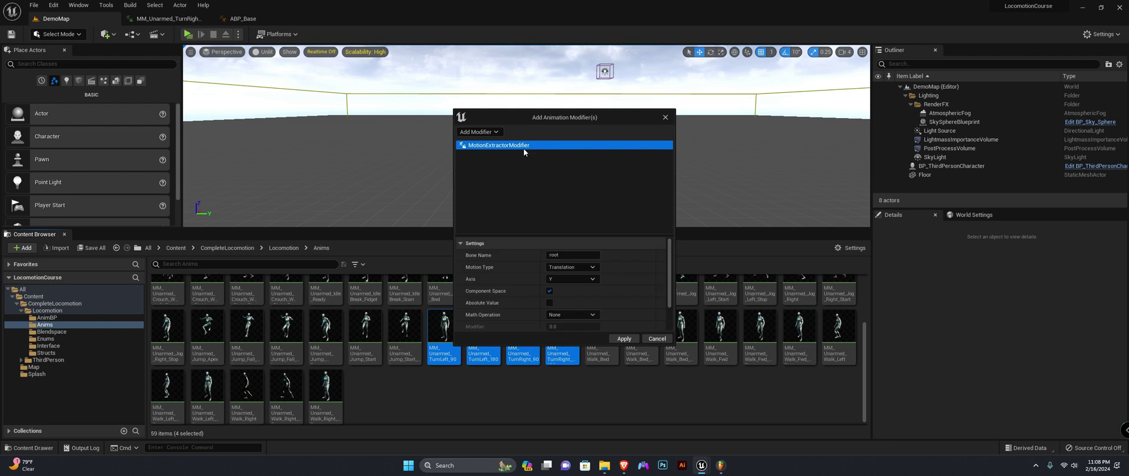
left_click(568, 268)
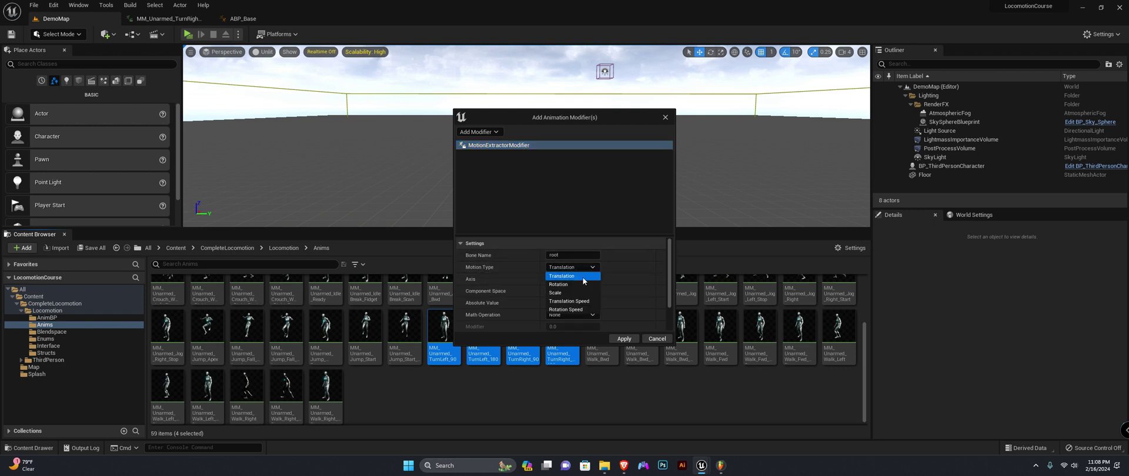
left_click(567, 287)
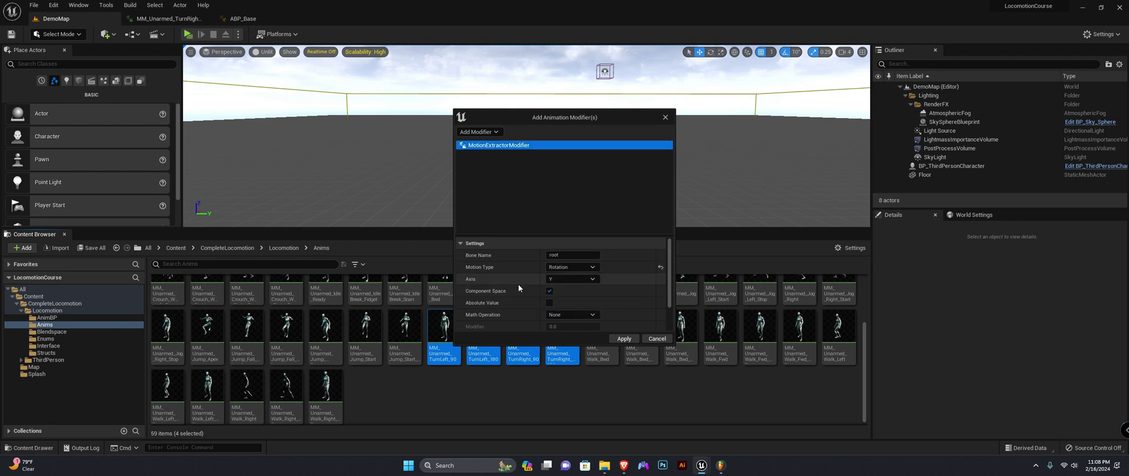
left_click(569, 279)
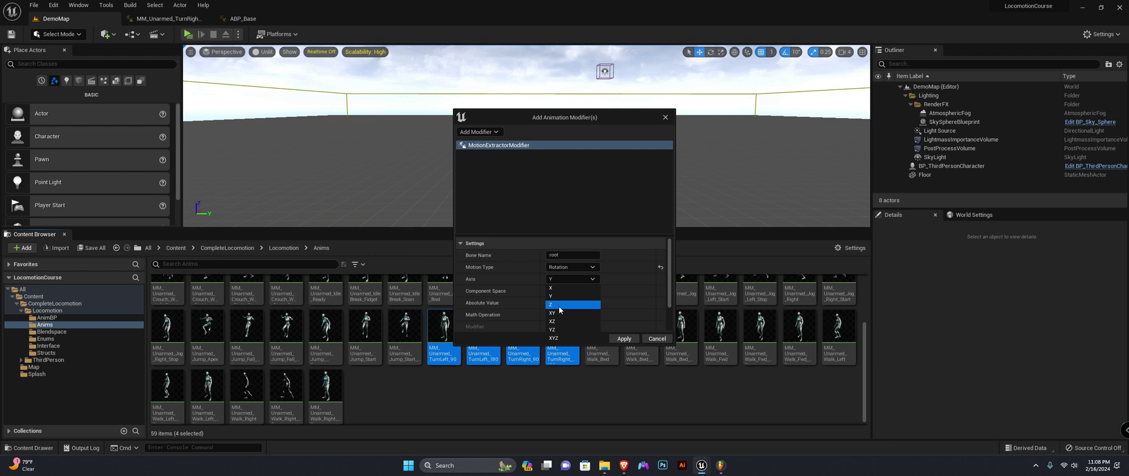
left_click(564, 305)
Enable Use Custom Curve Name, name the curve RotationName, and set Math Operation to Multiplication.
scroll(524, 277, "down", 2)
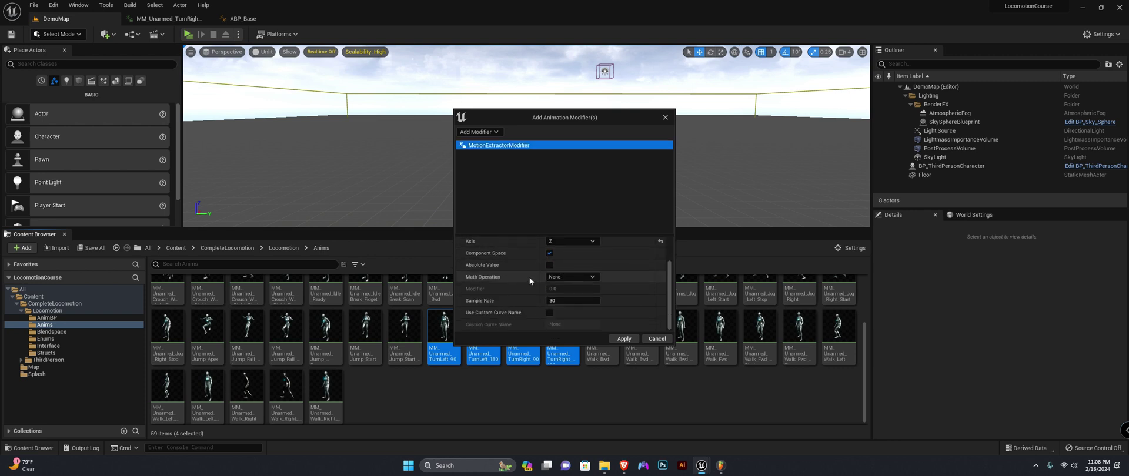
left_click(550, 313)
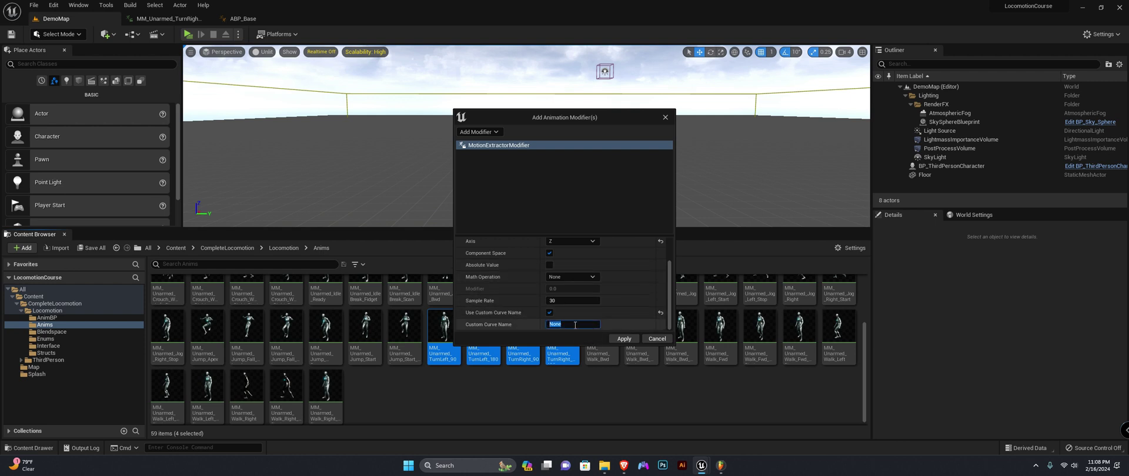
type("RemainingTurnYaw")
key("BackSpace")
key("BackSpace")
key("BackSpace")
key("BackSpace")
key("BackSpace")
key("BackSpace")
key("BackSpace")
key("BackSpace")
key("BackSpace")
key("BackSpace")
key("BackSpace")
key("BackSpace")
key("BackSpace")
key("BackSpace")
key("BackSpace")
key("BackSpace")
type("Rotat")
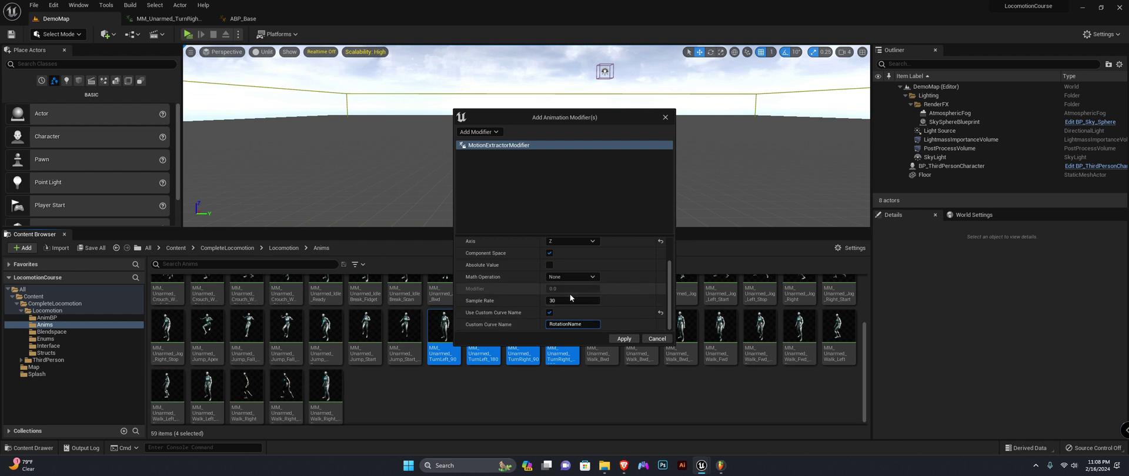
scroll(568, 295, "up", 2)
scroll(541, 293, "down", 1)
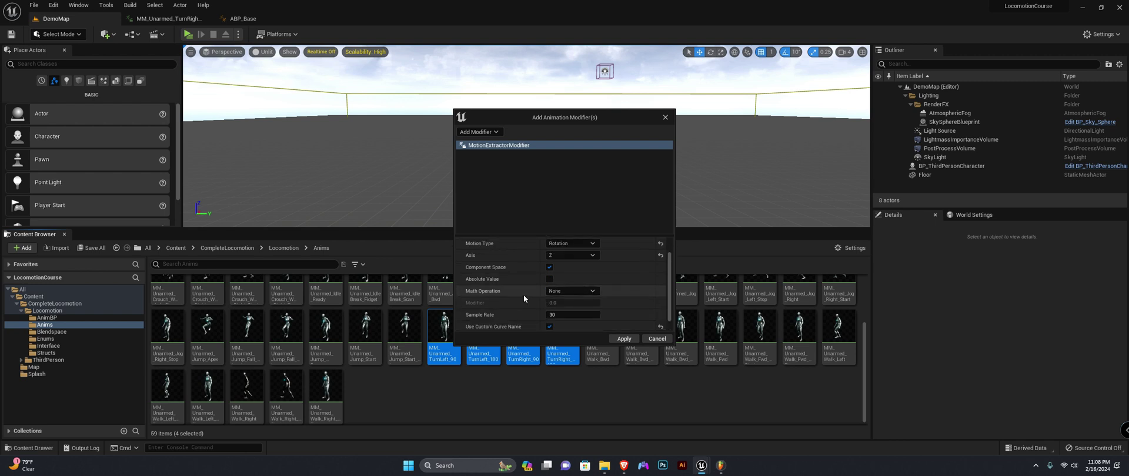
left_click(571, 291)
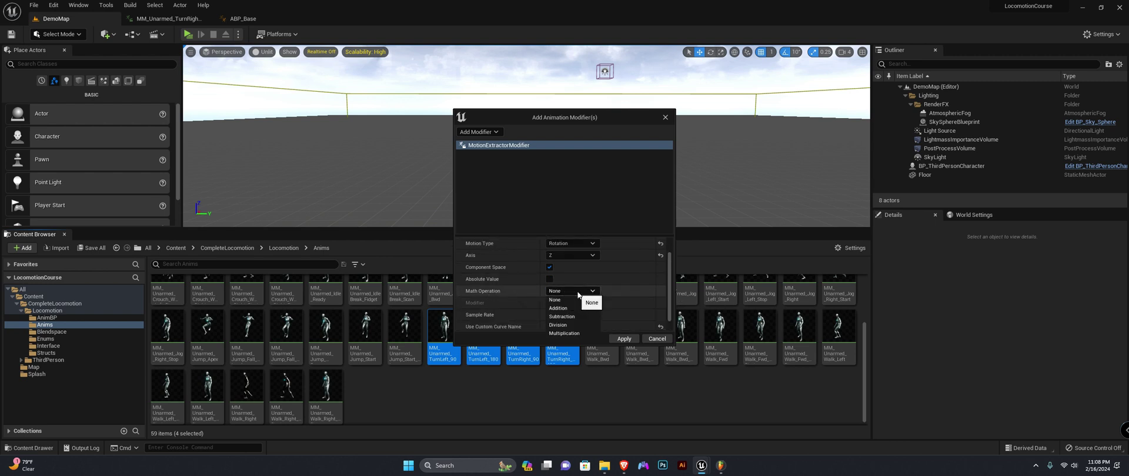
left_click(562, 334)
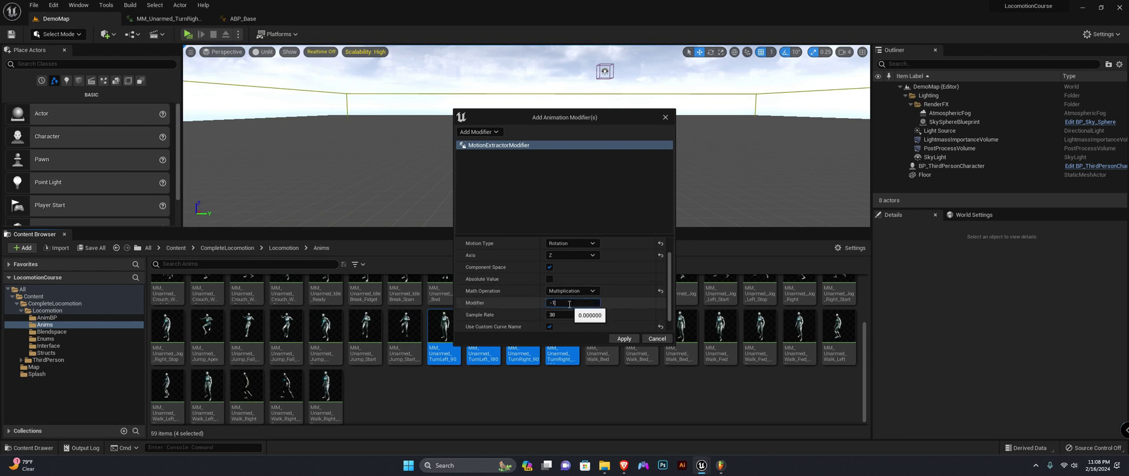
Set the modifier value to -1, apply it to the four animations, and open MM_Unarmed_TurnRight_180.
left_click(569, 304)
type("-1")
key("Return")
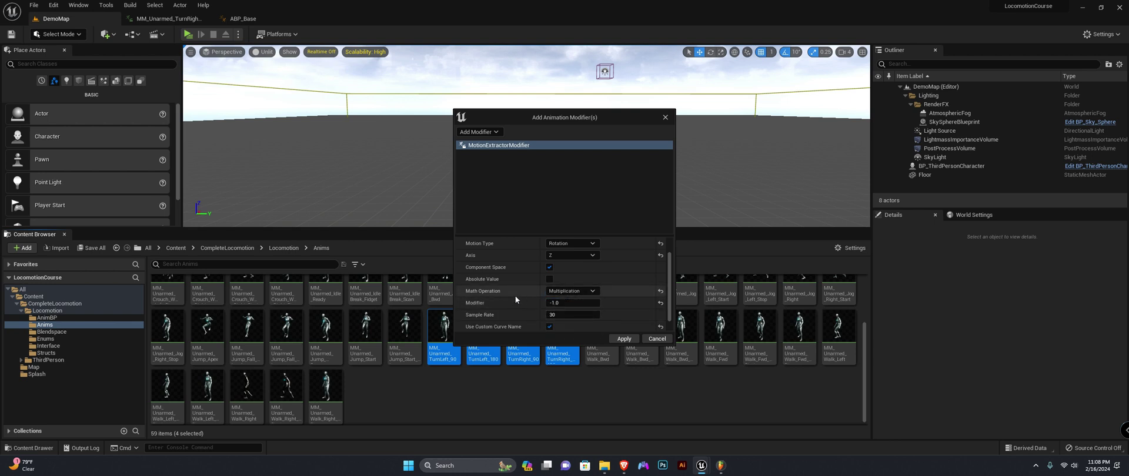
left_click(624, 340)
double_click(563, 333)
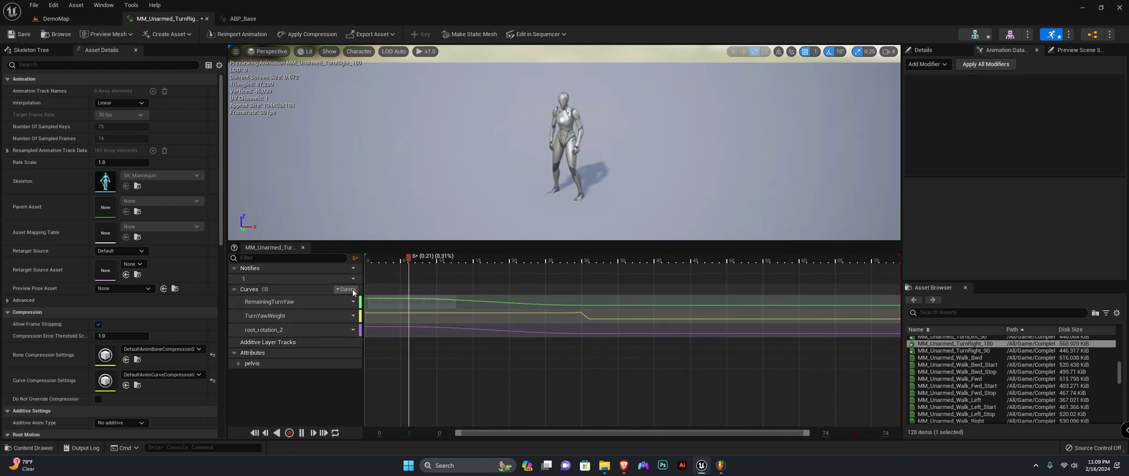
Create a new animation curve named YawWeight via Add Curve > Create Curve.
left_click(353, 291)
mouse_move(370, 312)
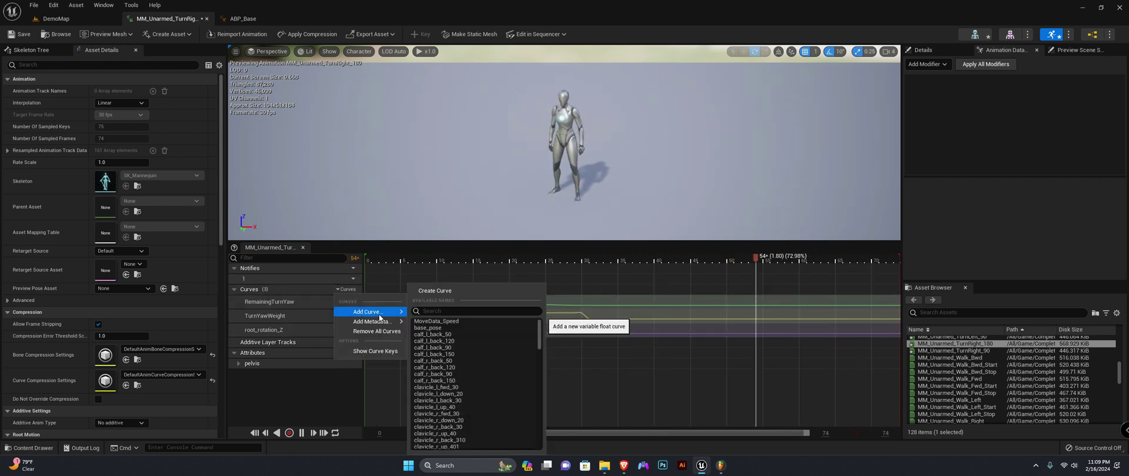
left_click(447, 291)
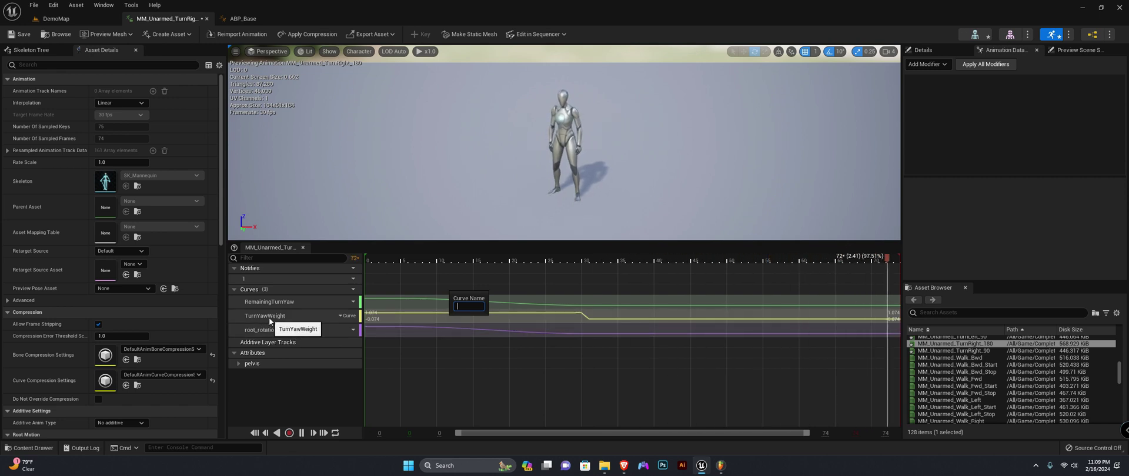
type("Rotat")
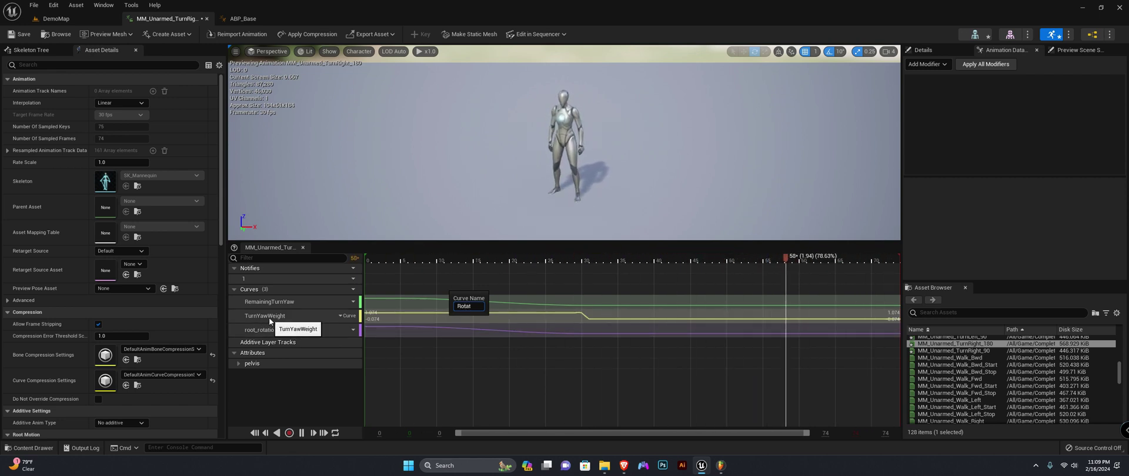
key("BackSpace")
key("BackSpace")
type("Ya")
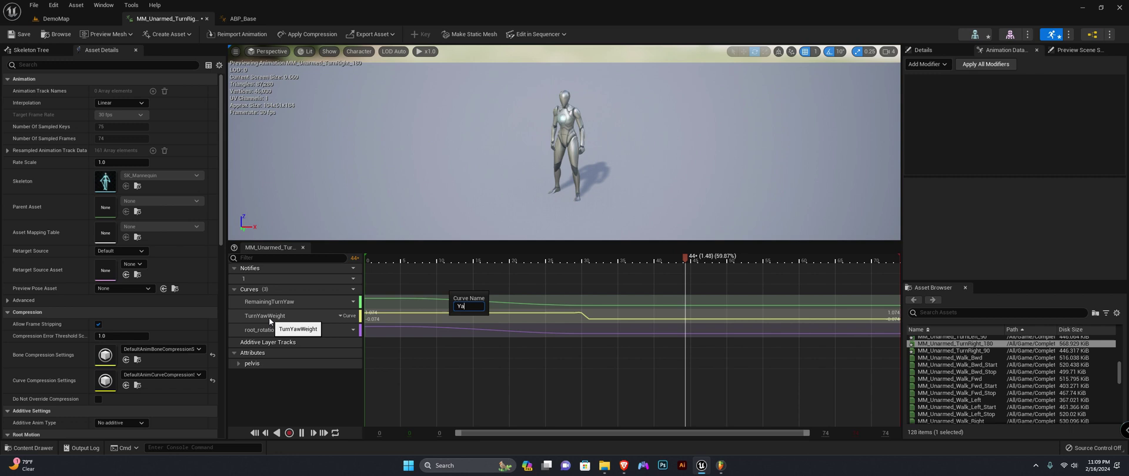
type("wWeight")
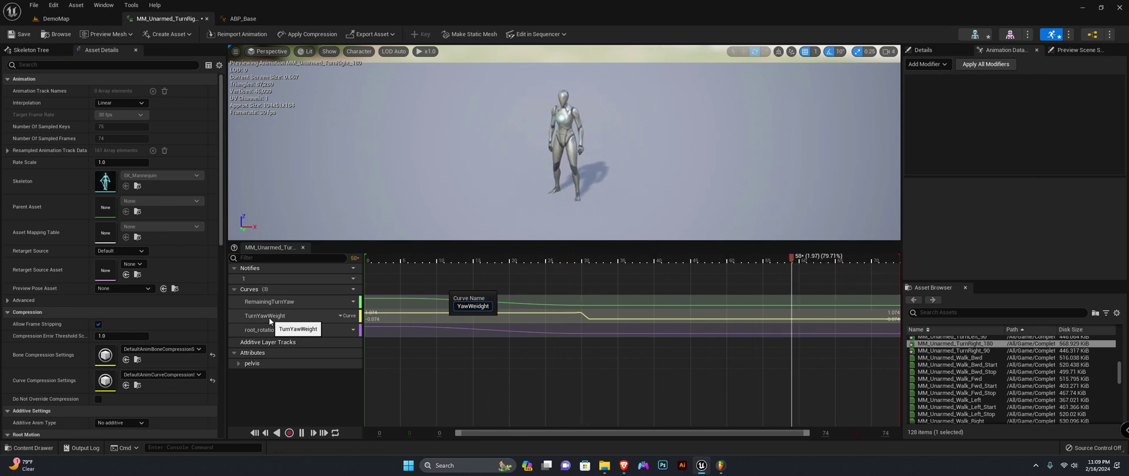
key("Return")
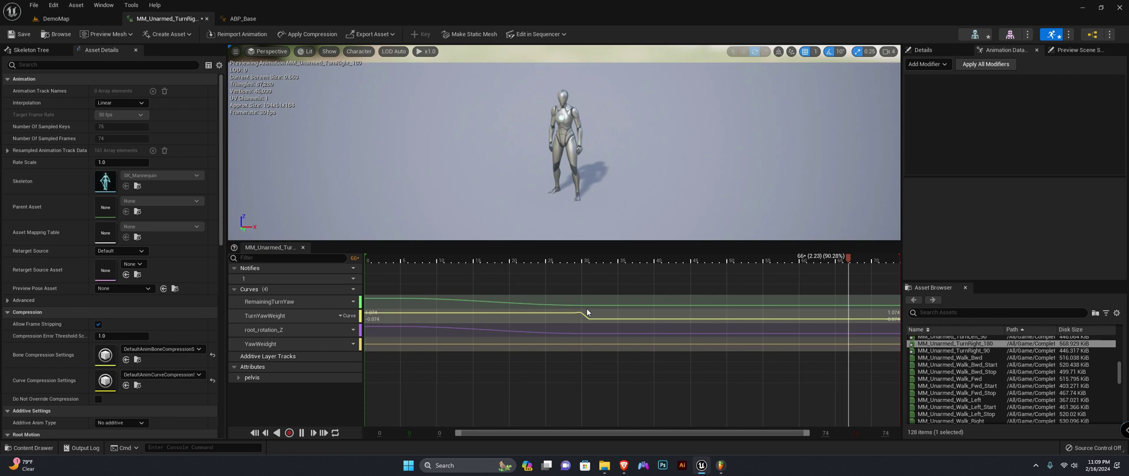
Open the RemainingTurnYaw curve and scrub the animation forward to frame 29.
scroll(581, 305, "up", 4)
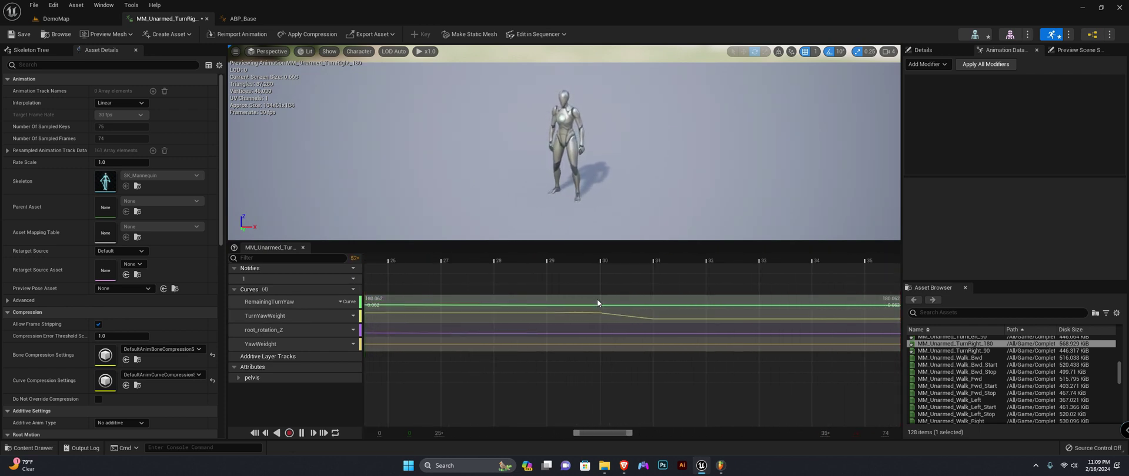
double_click(554, 301)
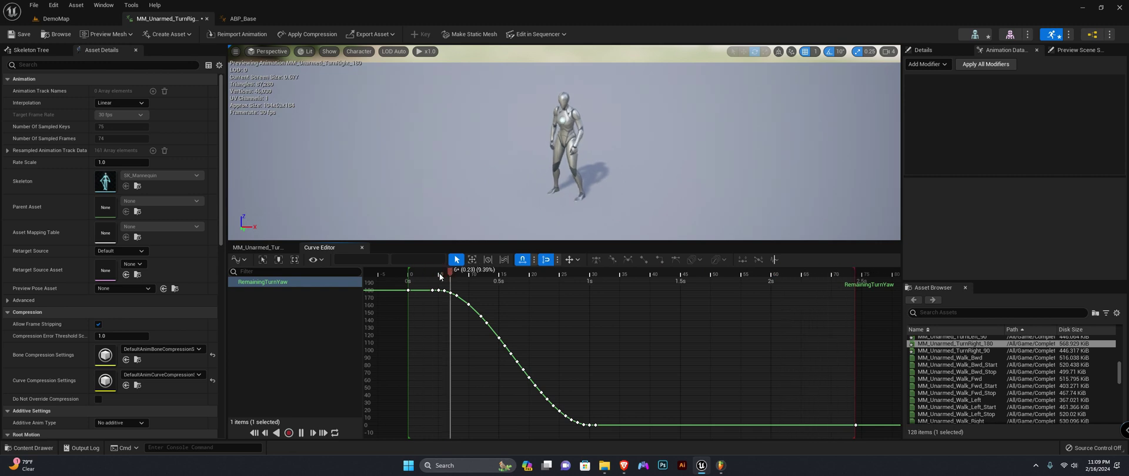
left_click(410, 274)
left_click_drag(410, 276, 590, 279)
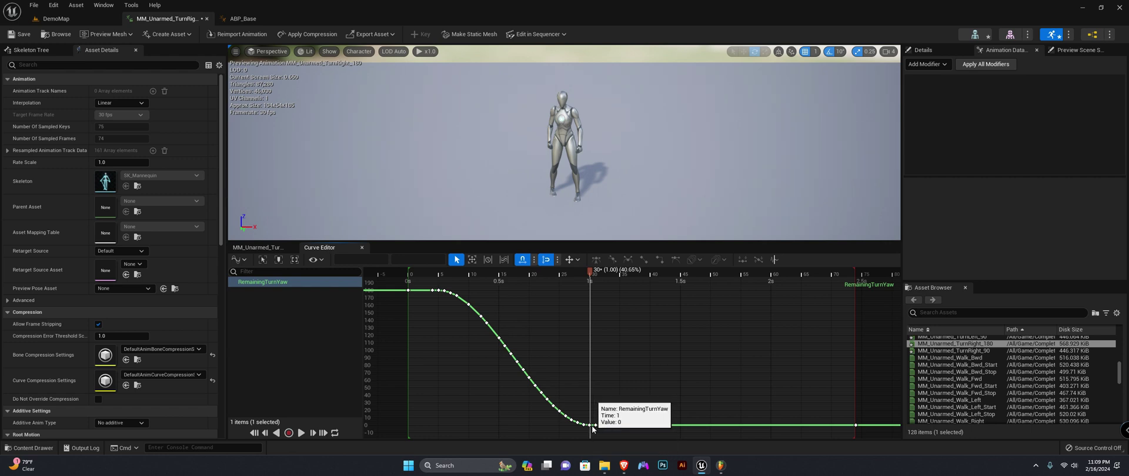
Back in the curve tracks, zoom around frame 30 to inspect TurnYawWeight's drop.
left_click(259, 247)
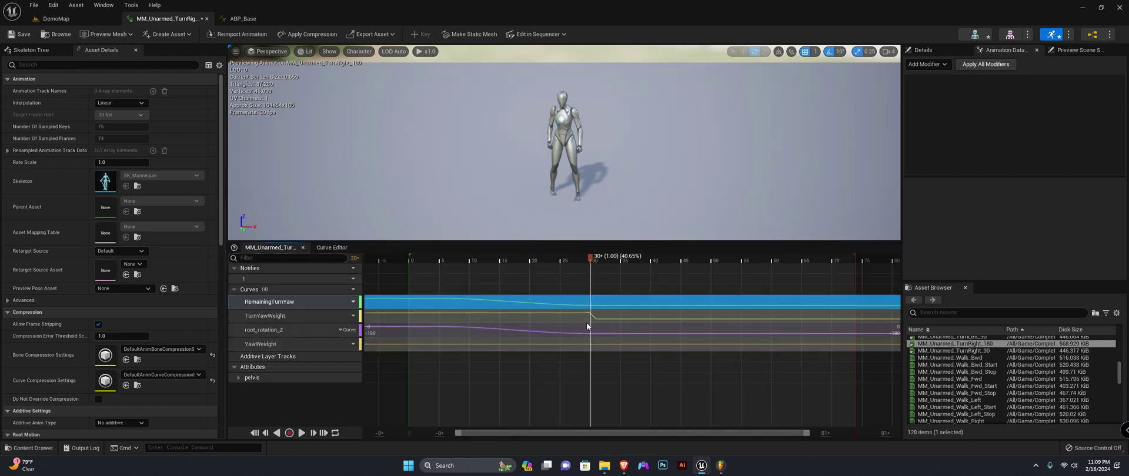
scroll(582, 320, "up", 10, "ctrl")
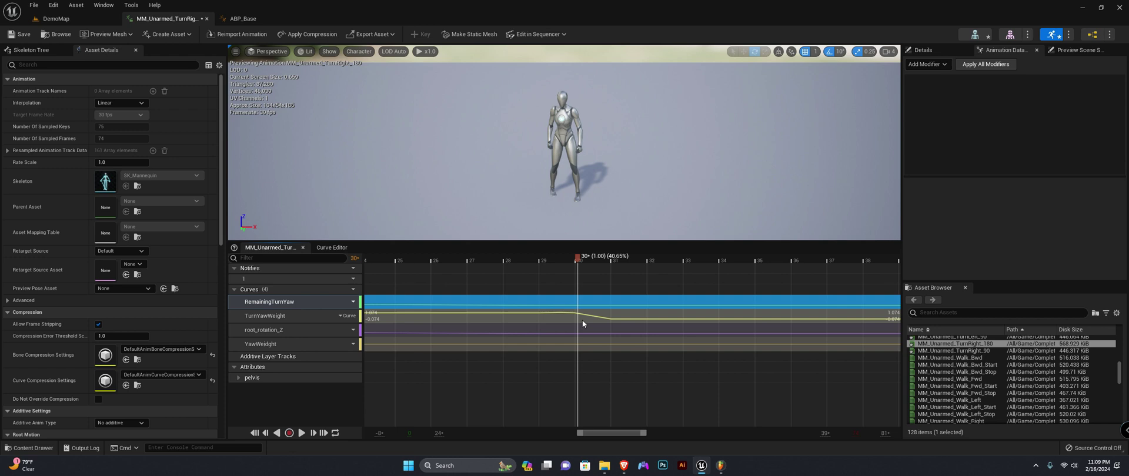
scroll(574, 317, "up", 4, "ctrl")
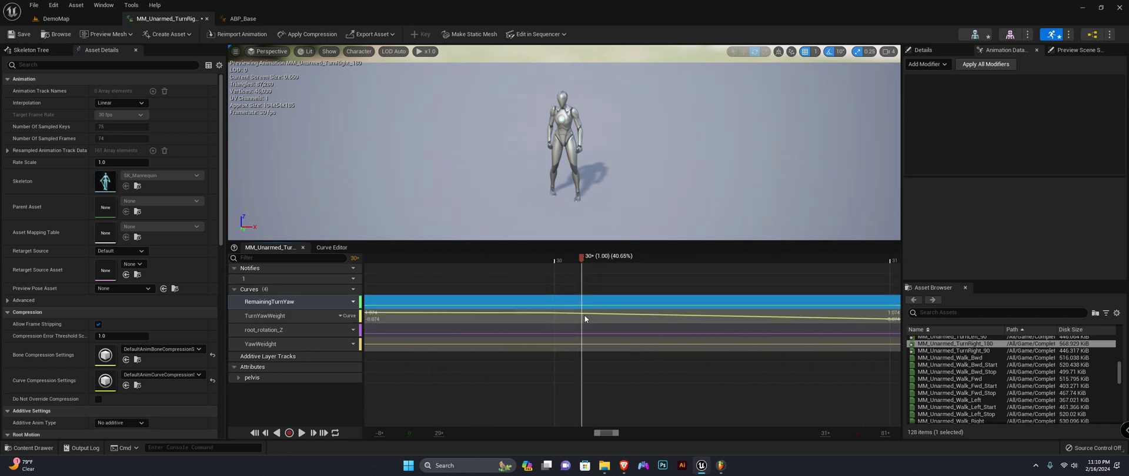
scroll(586, 306, "down", 5, "ctrl")
scroll(584, 307, "up", 3, "ctrl")
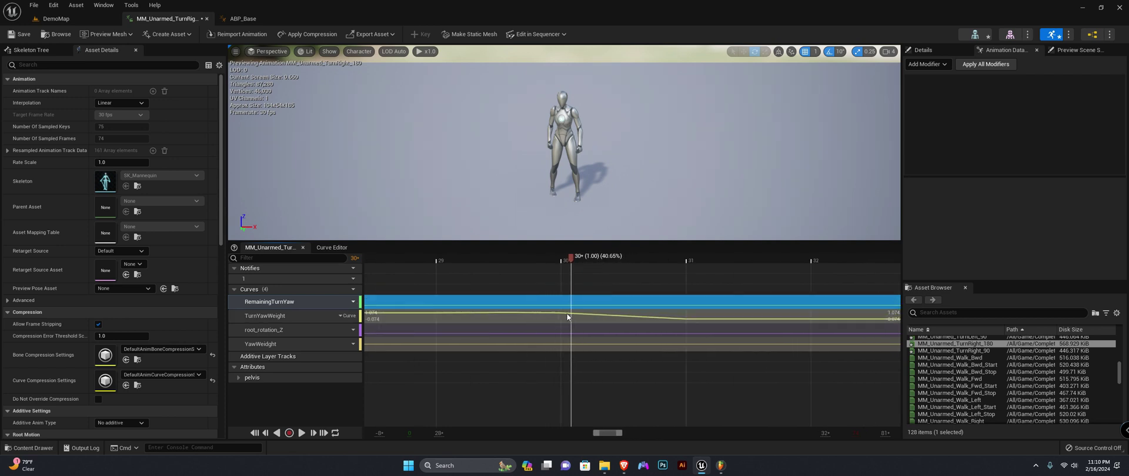
scroll(567, 318, "down", 10, "ctrl")
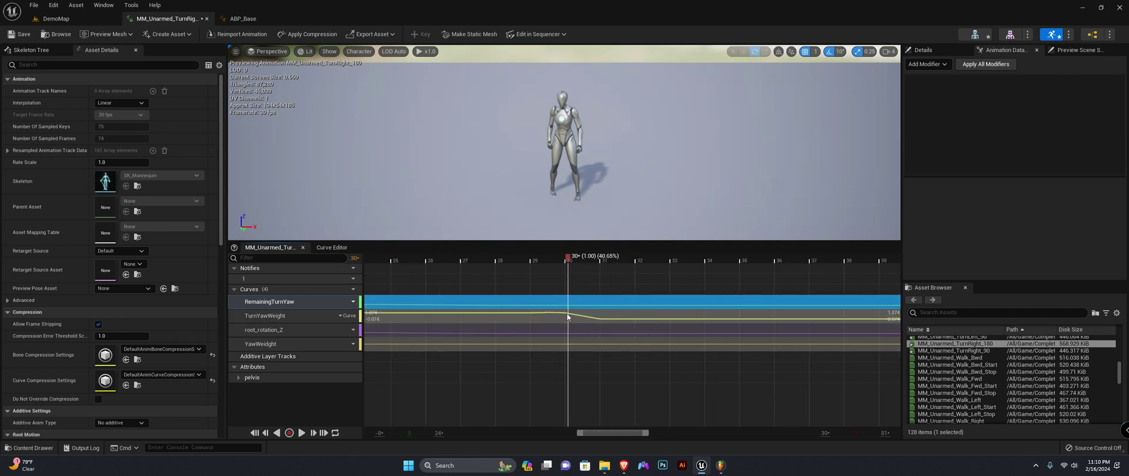
Open YawWeight in the Curve Editor, add a key, and give it a value of 1.
double_click(566, 347)
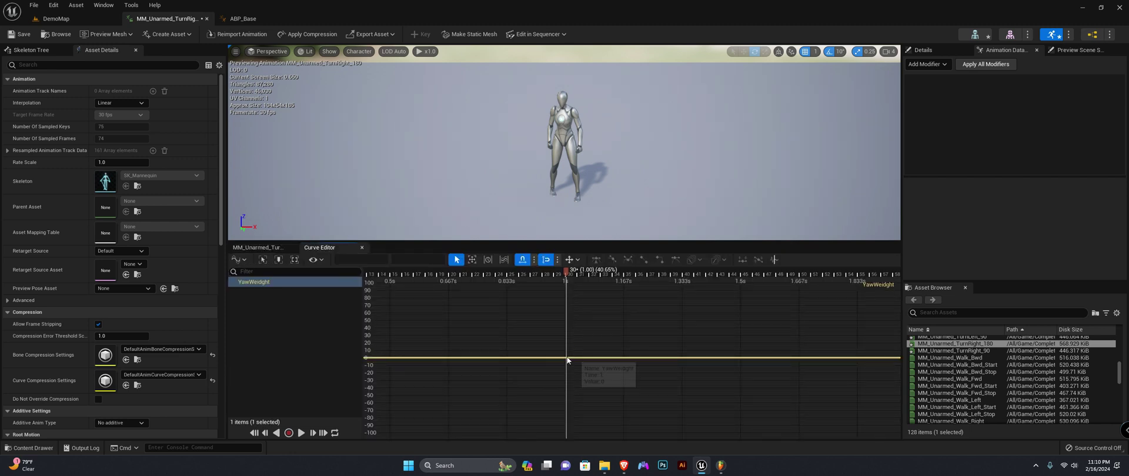
left_click(567, 359)
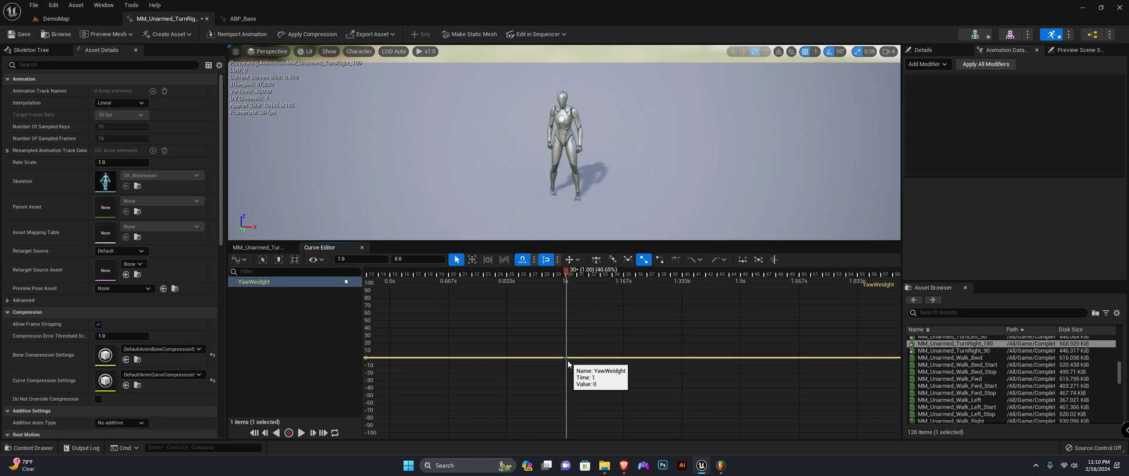
scroll(566, 359, "up", 1)
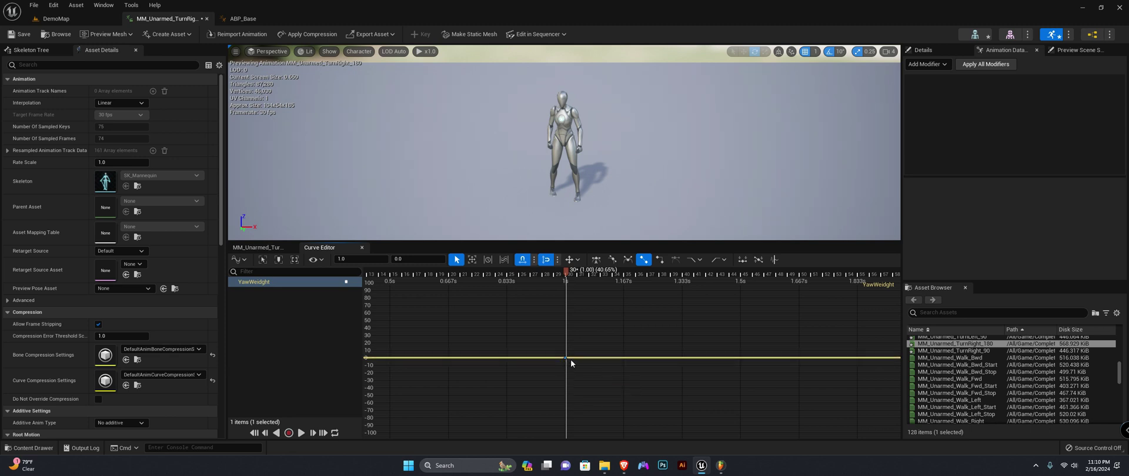
middle_click(581, 358)
scroll(582, 361, "up", 2)
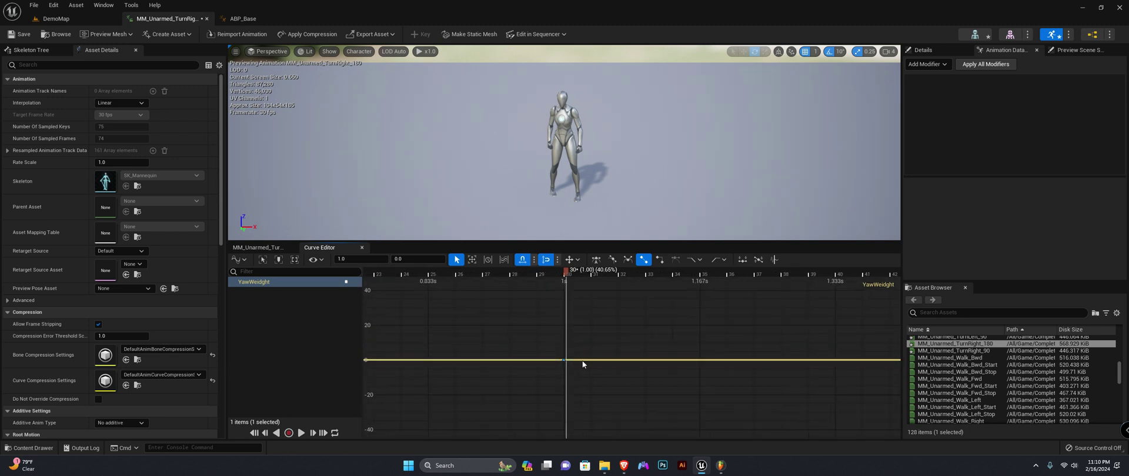
left_click(370, 259)
type("1")
key("Return")
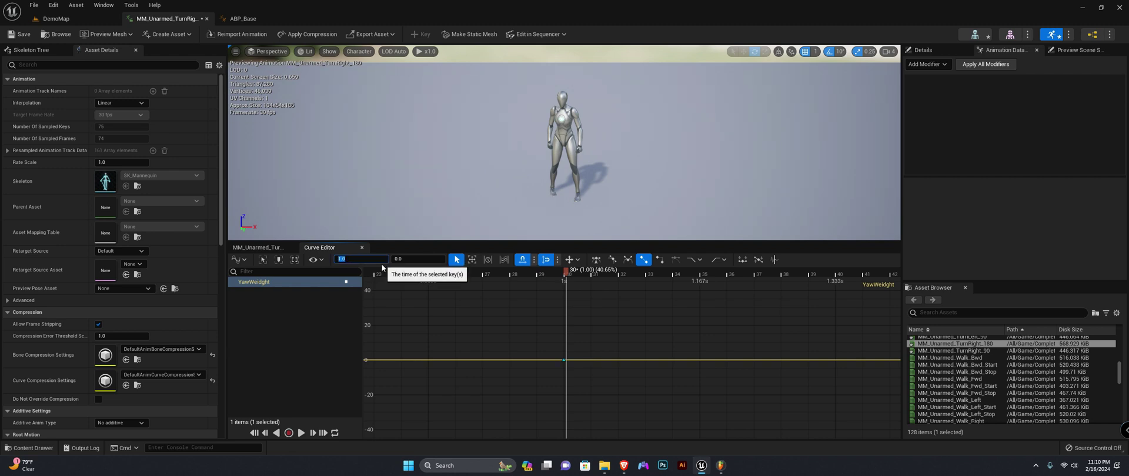
right_click_drag(506, 332, 514, 325)
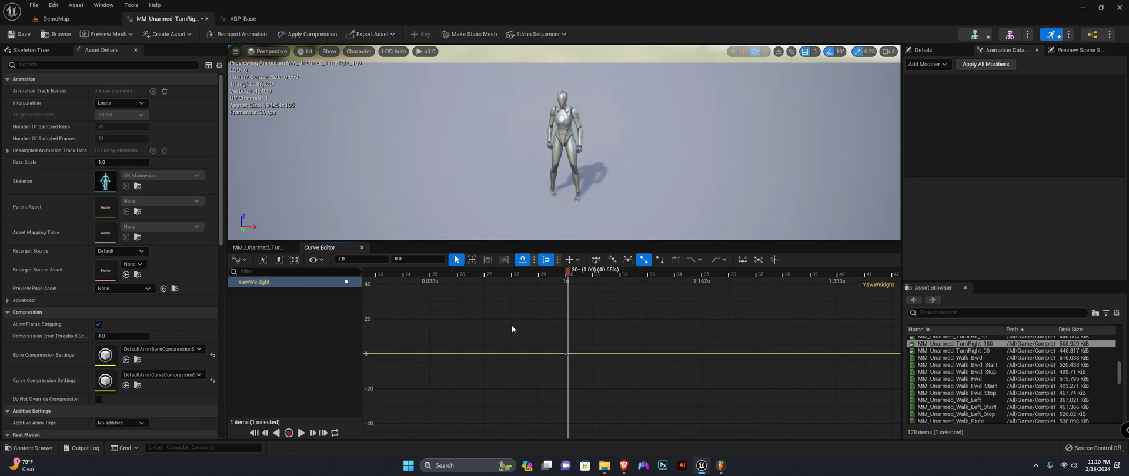
key("ctrl+z")
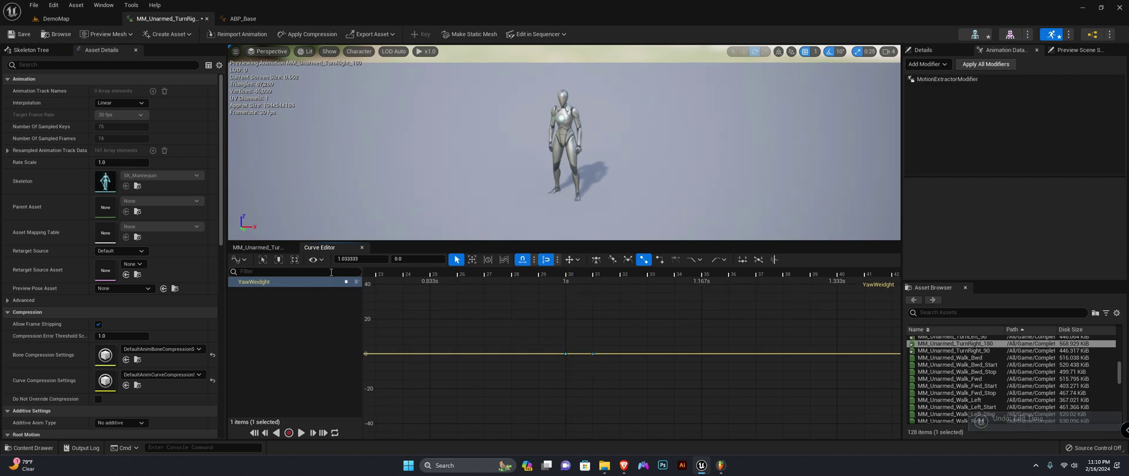
left_click(405, 259)
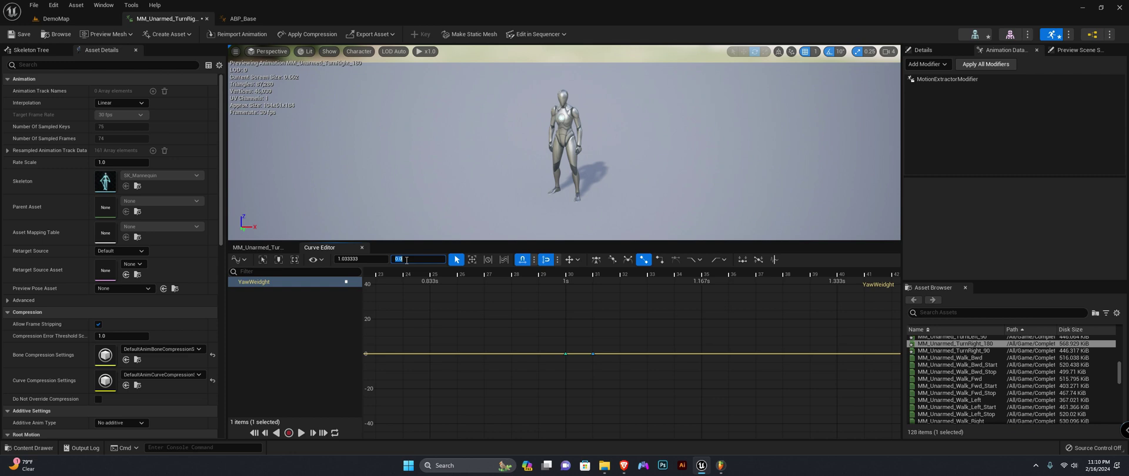
type("1")
key("Return")
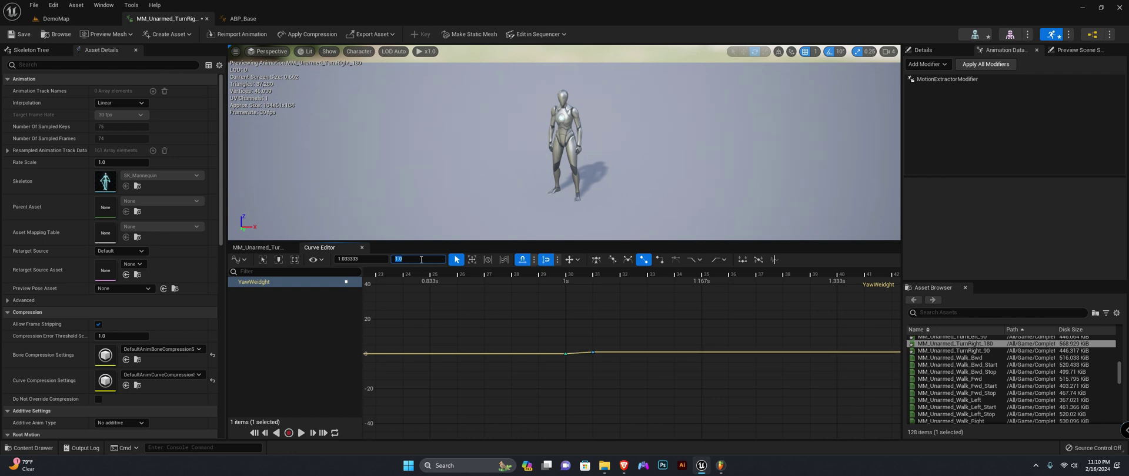
left_click(264, 251)
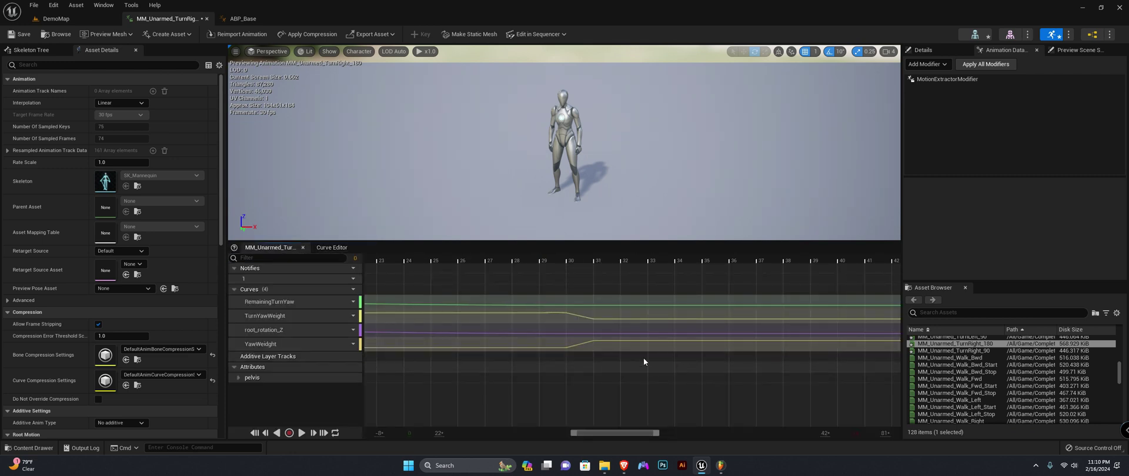
Set the YawWeight key at 1s to value 1 and the key at 1.033s to 0.
double_click(605, 346)
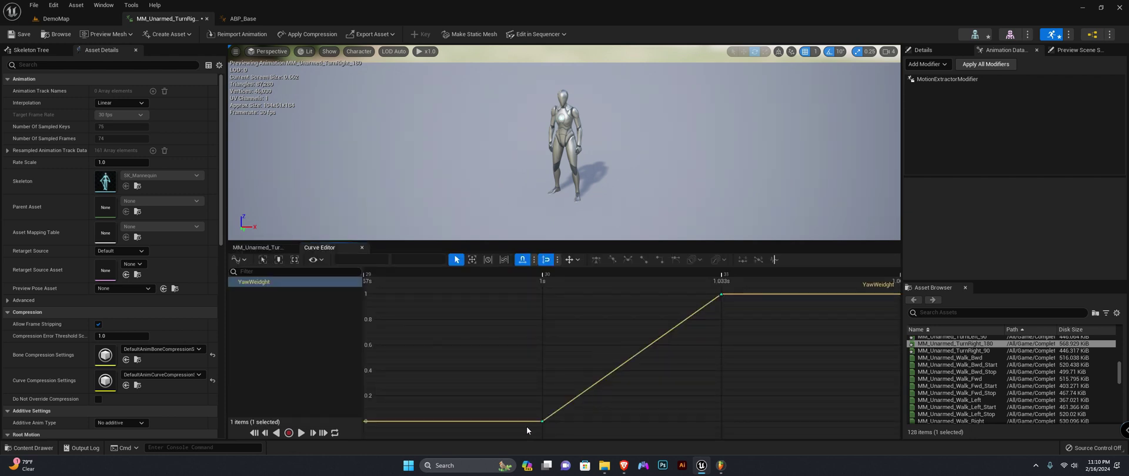
left_click(540, 422)
left_click_drag(521, 380, 547, 432)
left_click(429, 261)
type("1")
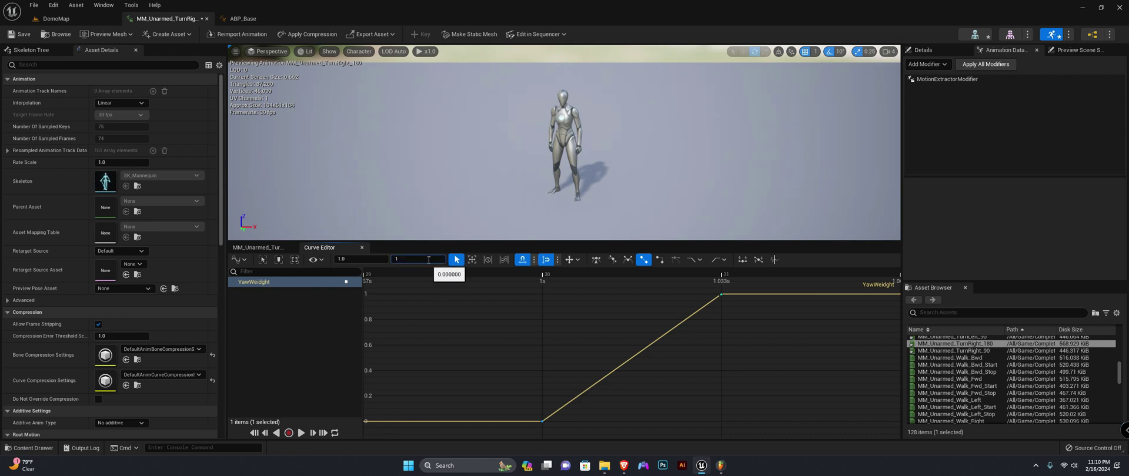
key("Return")
left_click_drag(715, 312, 736, 291)
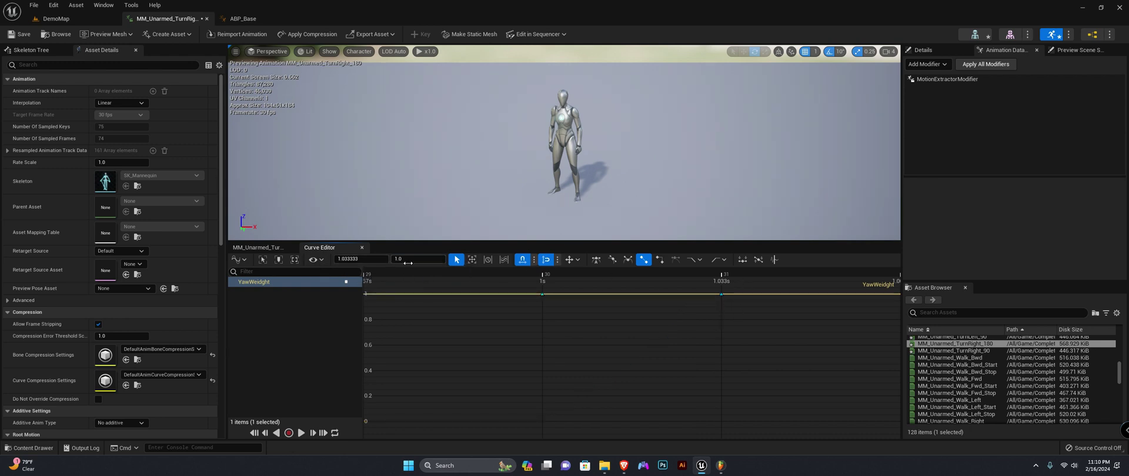
left_click(413, 261)
type("0")
key("Return")
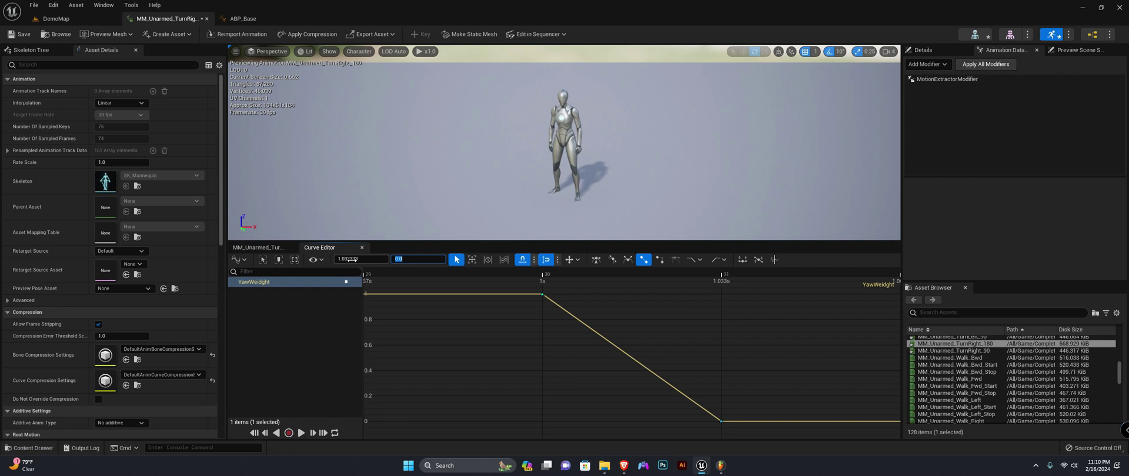
left_click(259, 247)
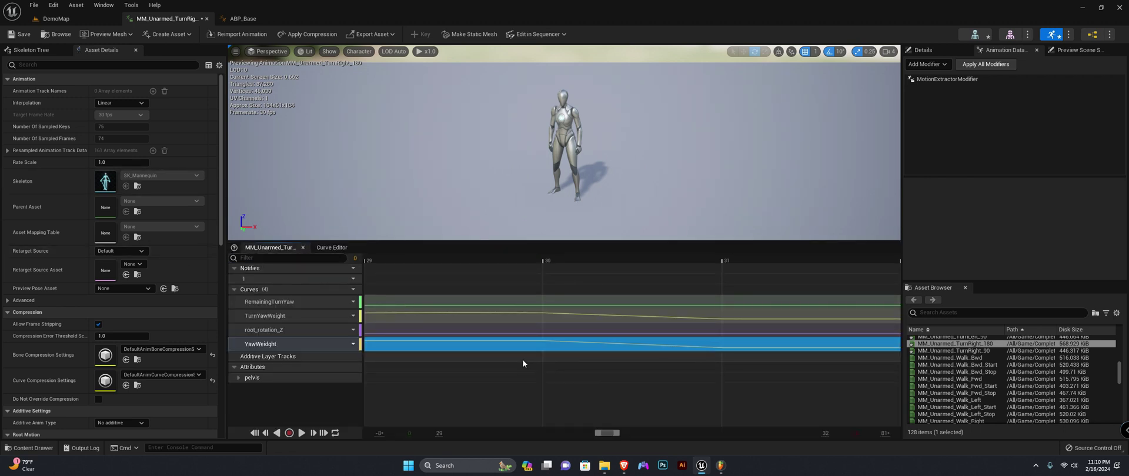
scroll(522, 359, "down", 5, "ctrl")
scroll(521, 355, "down", 2, "ctrl")
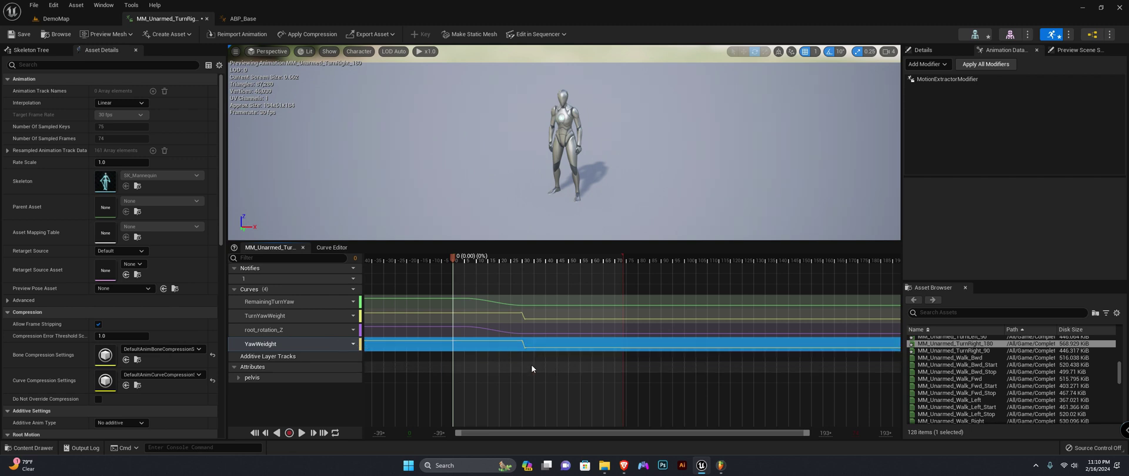
scroll(510, 371, "up", 2, "ctrl")
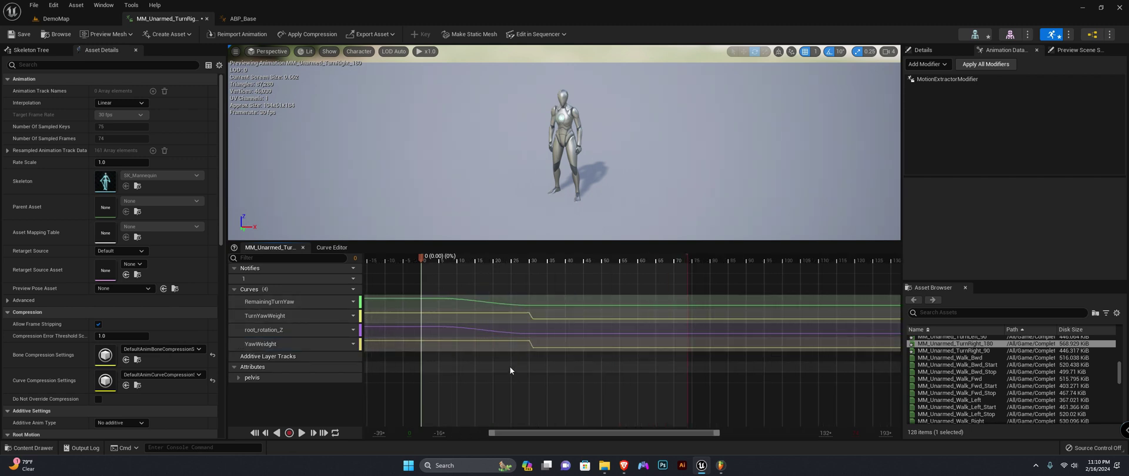